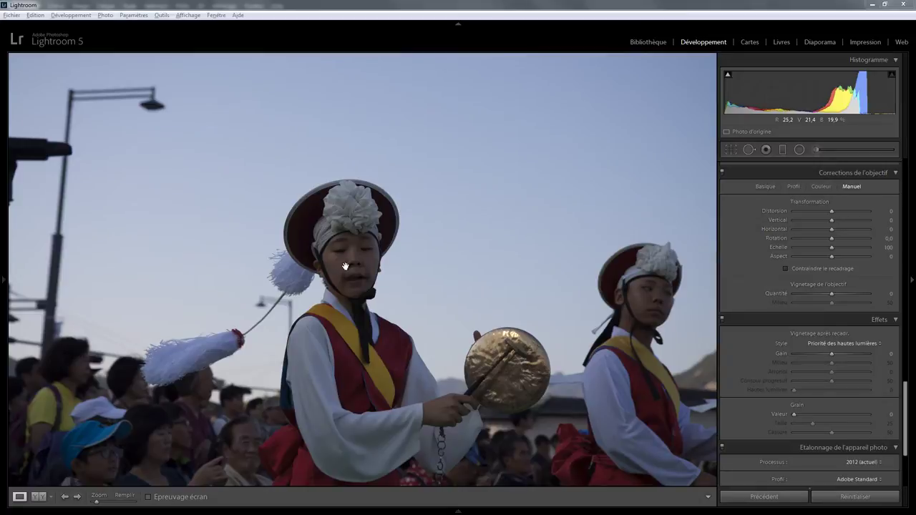
# Step: Crop in from the top-left corner, removing the left lamp post and some sky
pyautogui.click(731, 149)
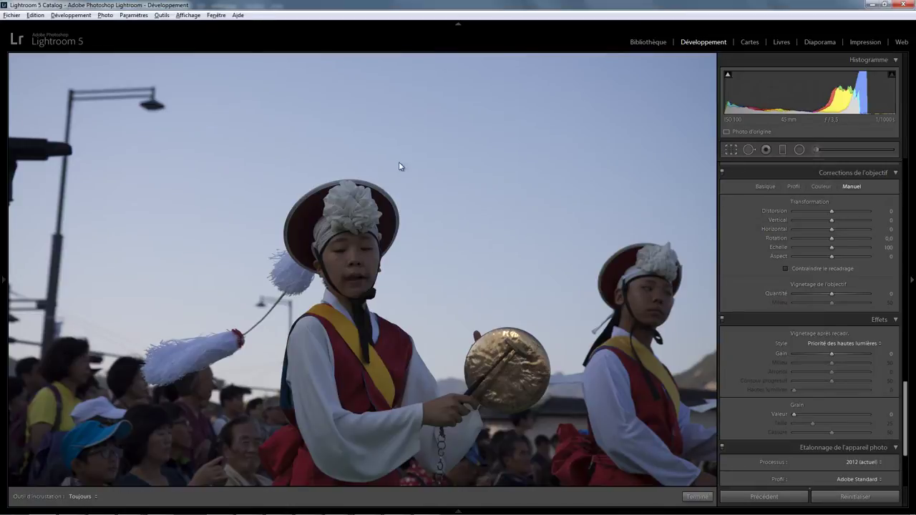
pyautogui.moveTo(48, 61); pyautogui.dragTo(97, 92)
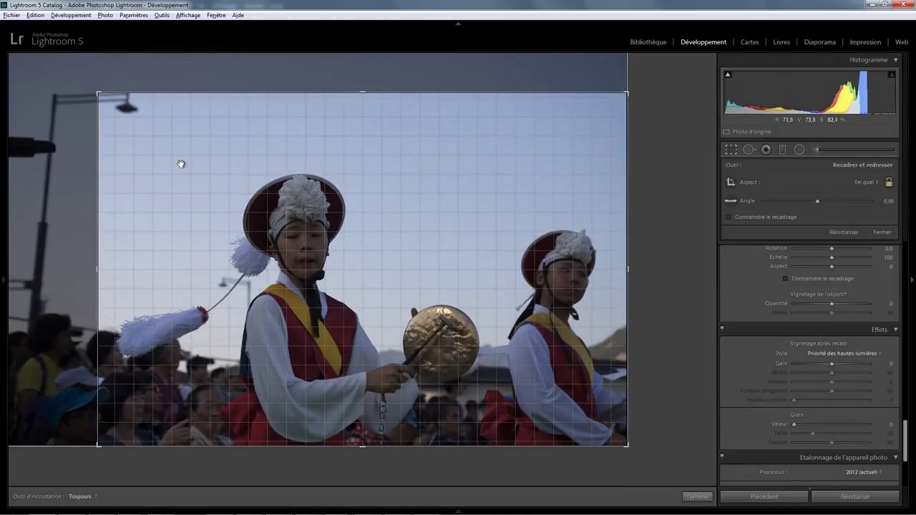
pyautogui.press('Return')
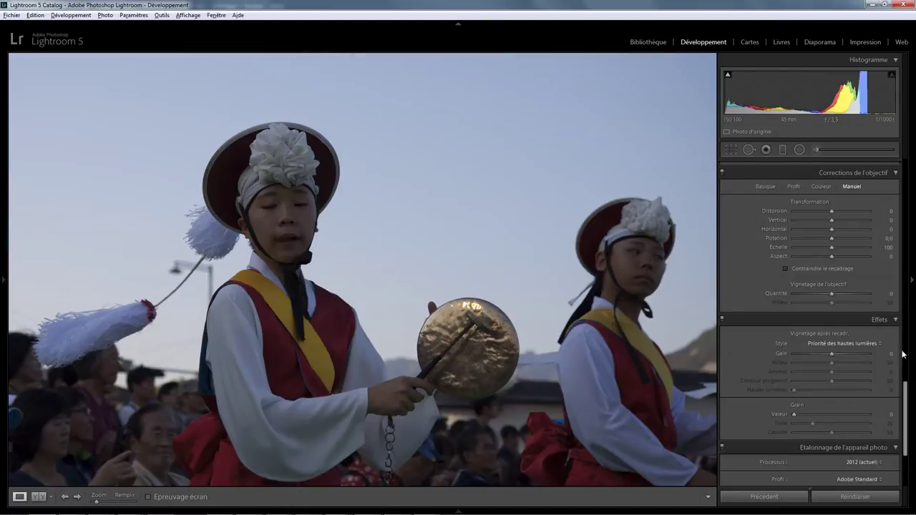
pyautogui.scroll(8, 831, 286)
pyautogui.scroll(7, 831, 272)
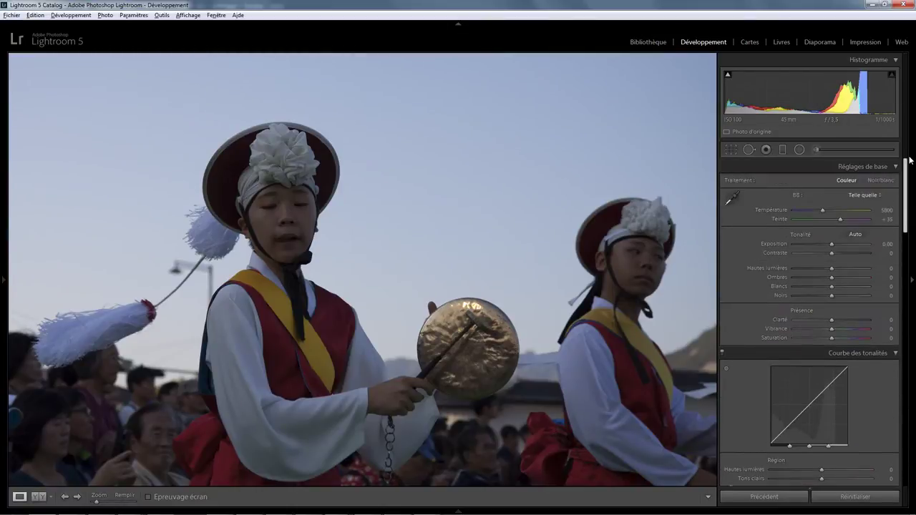
pyautogui.moveTo(832, 243); pyautogui.dragTo(845, 243)
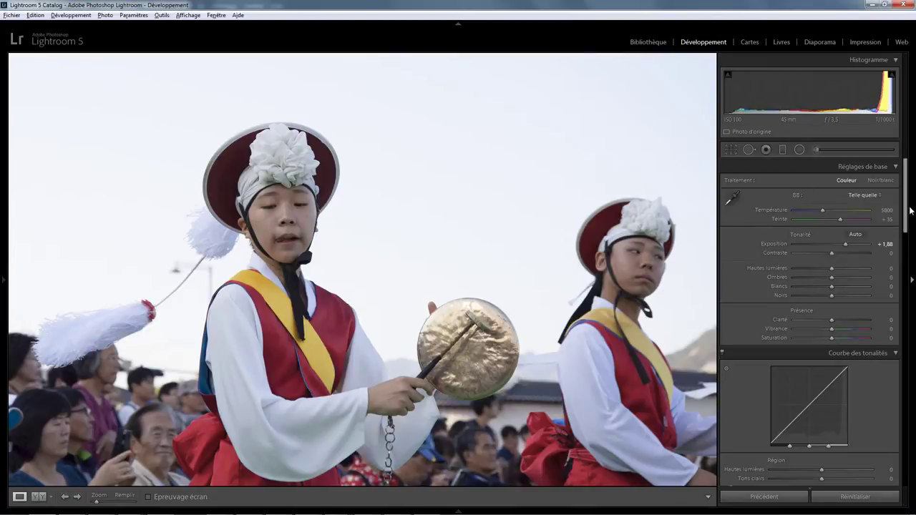
pyautogui.moveTo(905, 208); pyautogui.dragTo(905, 309)
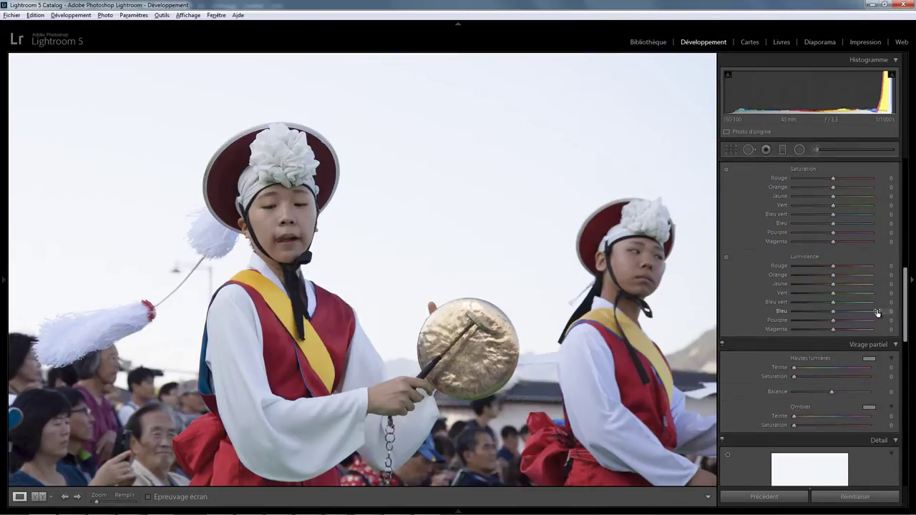
pyautogui.moveTo(833, 313); pyautogui.dragTo(798, 311)
pyautogui.moveTo(907, 311); pyautogui.dragTo(910, 199)
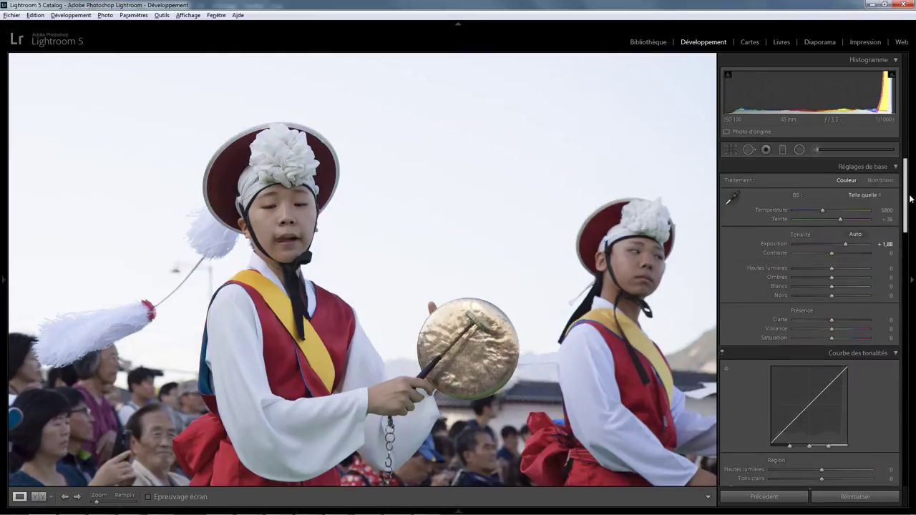
pyautogui.doubleClick(845, 244)
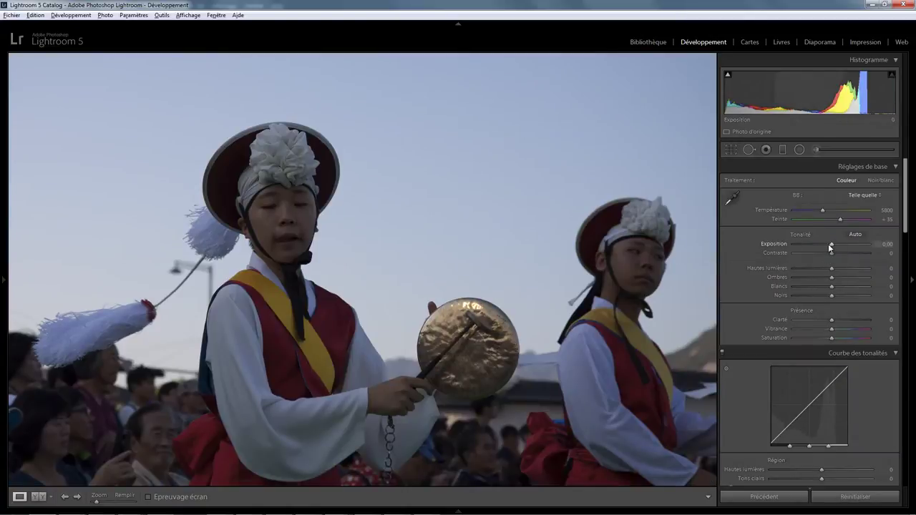
# Step: In Basic, set Exposure +0.73, Highlights -100, Shadows +34 and Whites +45
pyautogui.moveTo(831, 245); pyautogui.dragTo(834, 243)
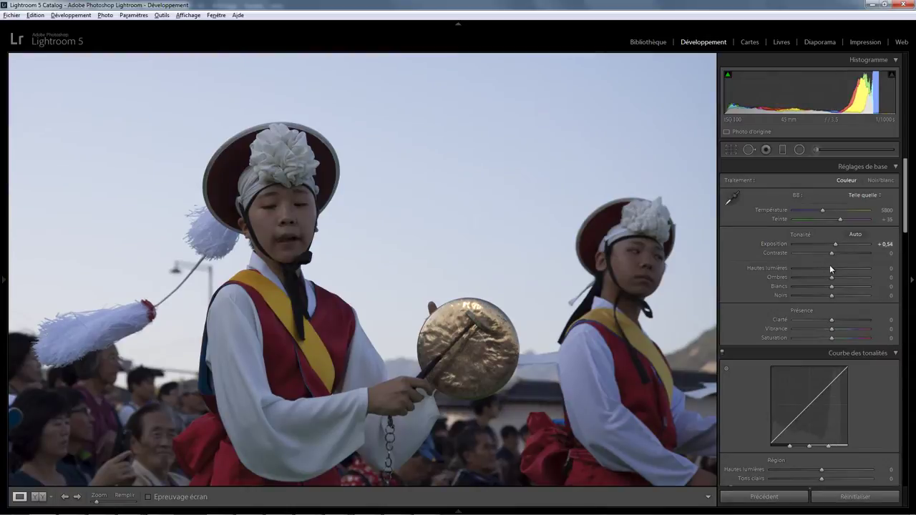
pyautogui.moveTo(802, 268); pyautogui.dragTo(770, 269)
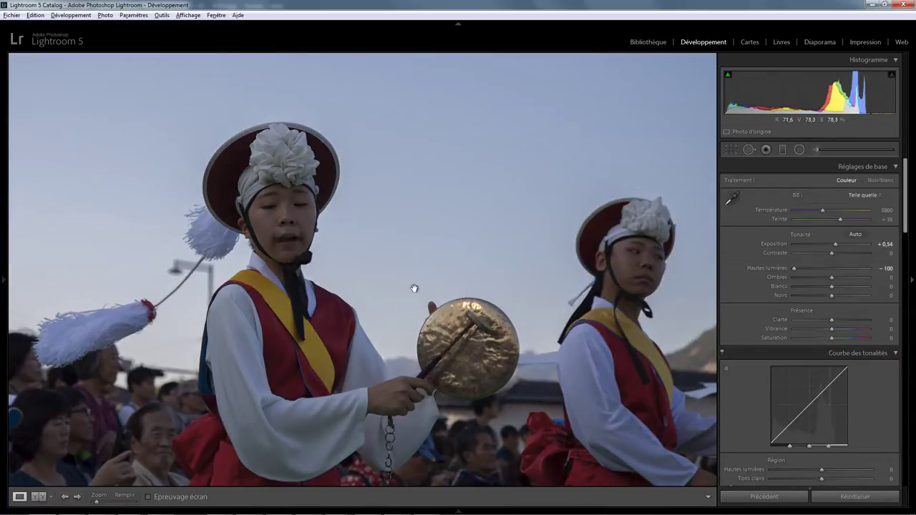
pyautogui.moveTo(831, 277); pyautogui.dragTo(844, 277)
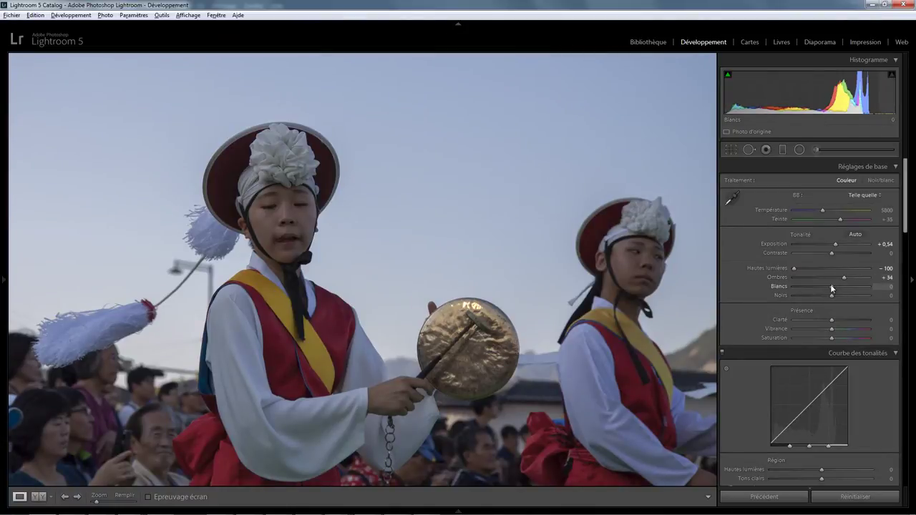
pyautogui.moveTo(832, 288); pyautogui.dragTo(847, 285)
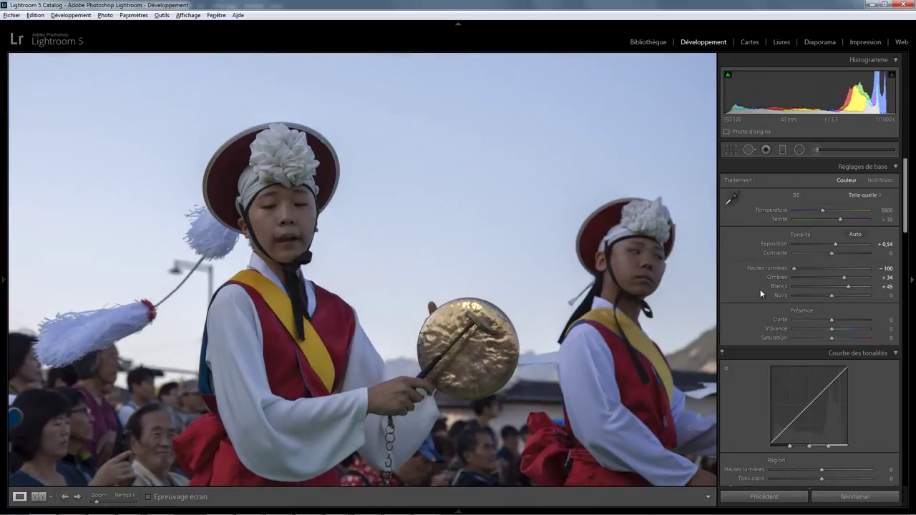
pyautogui.moveTo(834, 245); pyautogui.dragTo(837, 248)
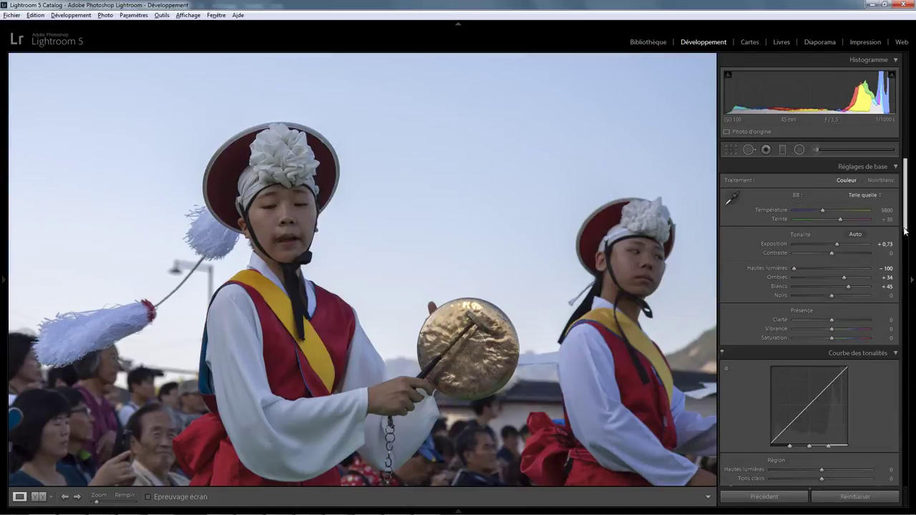
pyautogui.moveTo(905, 227); pyautogui.dragTo(906, 434)
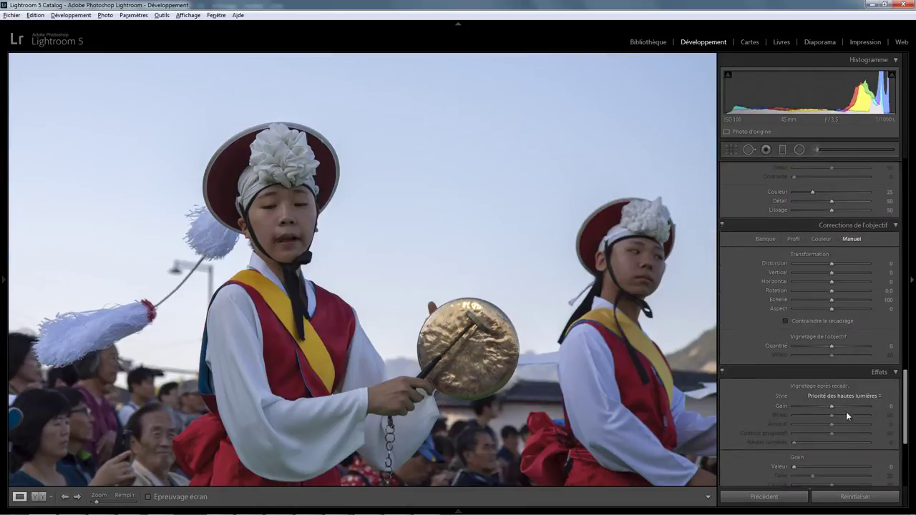
# Step: Set Post-Crop Vignetting Amount to -13, then compare before and after with backslash
pyautogui.moveTo(829, 405); pyautogui.dragTo(824, 404)
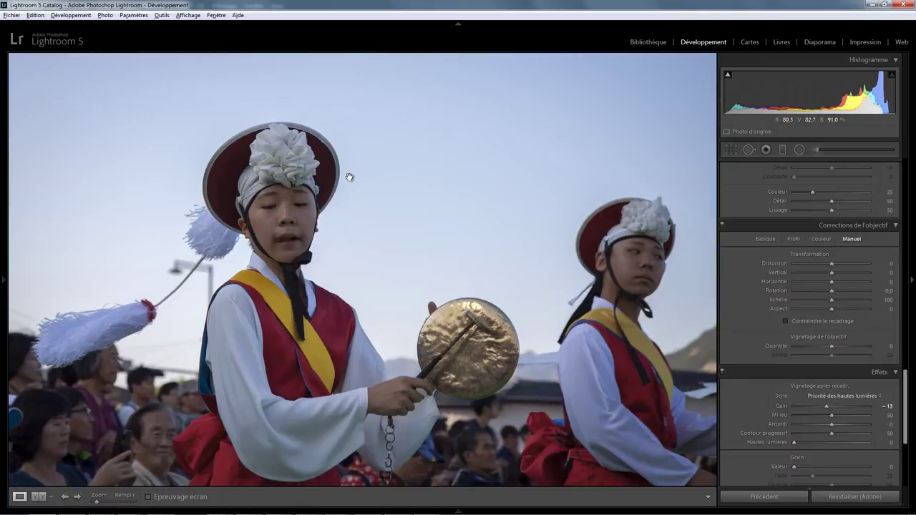
pyautogui.press('\\')
pyautogui.press('\\')
pyautogui.press('\\')
pyautogui.press('\\')
pyautogui.press('\\')
pyautogui.press('\\')
pyautogui.press('\\')
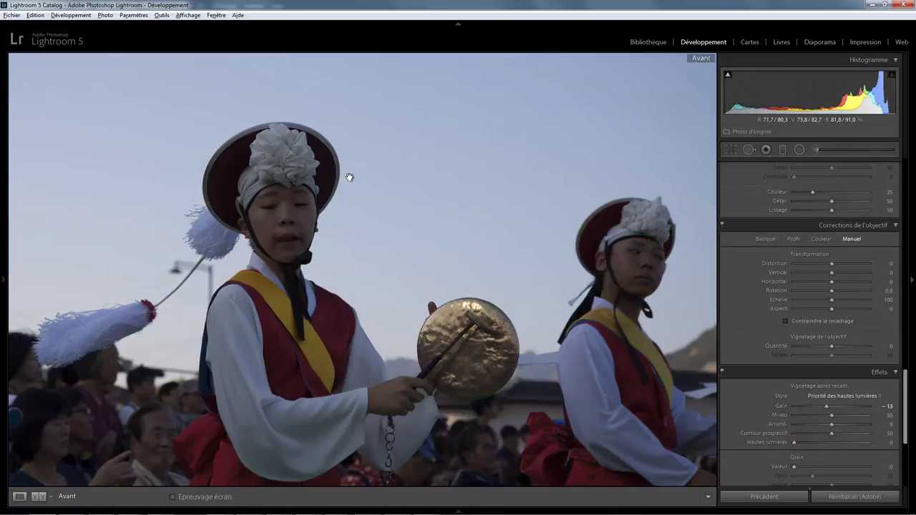
pyautogui.press('\\')
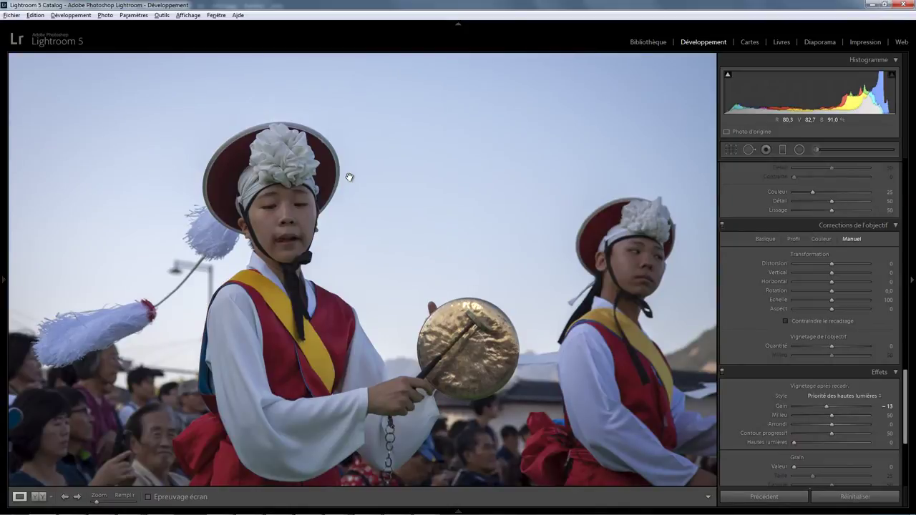
# Step: Add a radial filter over the left dancer's head with raised exposure and contrast
pyautogui.click(798, 150)
pyautogui.moveTo(266, 159); pyautogui.dragTo(319, 236)
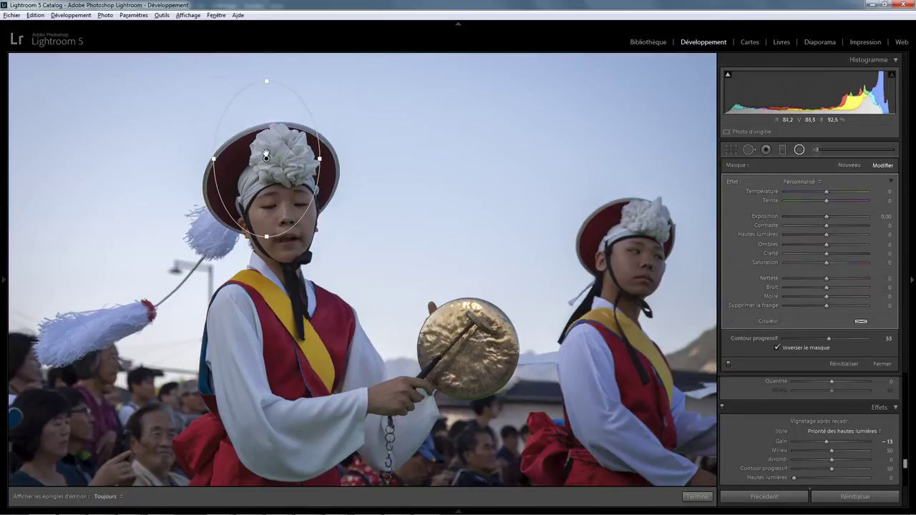
pyautogui.moveTo(265, 159); pyautogui.dragTo(284, 199)
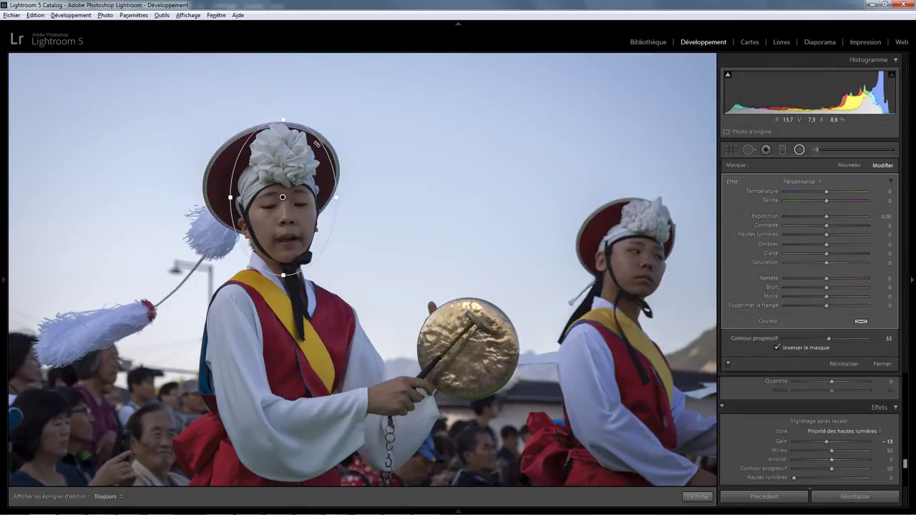
pyautogui.moveTo(314, 146); pyautogui.dragTo(317, 137)
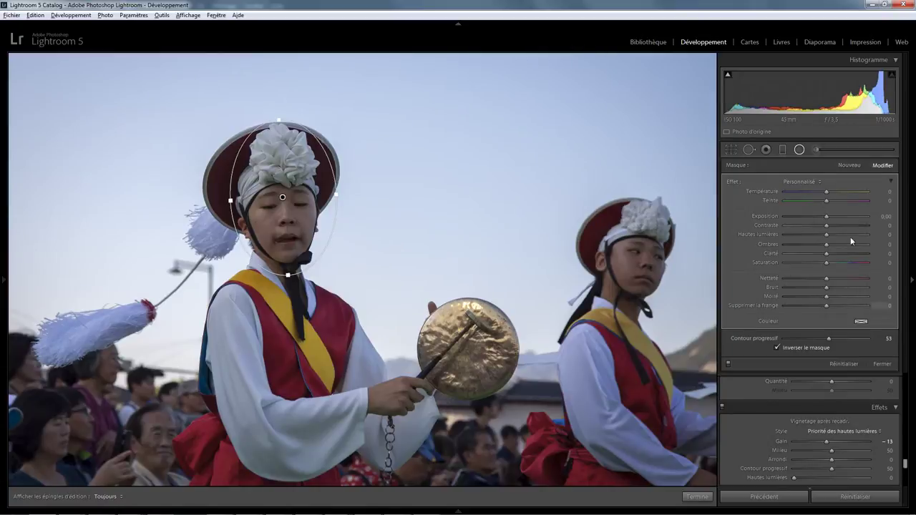
pyautogui.moveTo(828, 222); pyautogui.dragTo(834, 223)
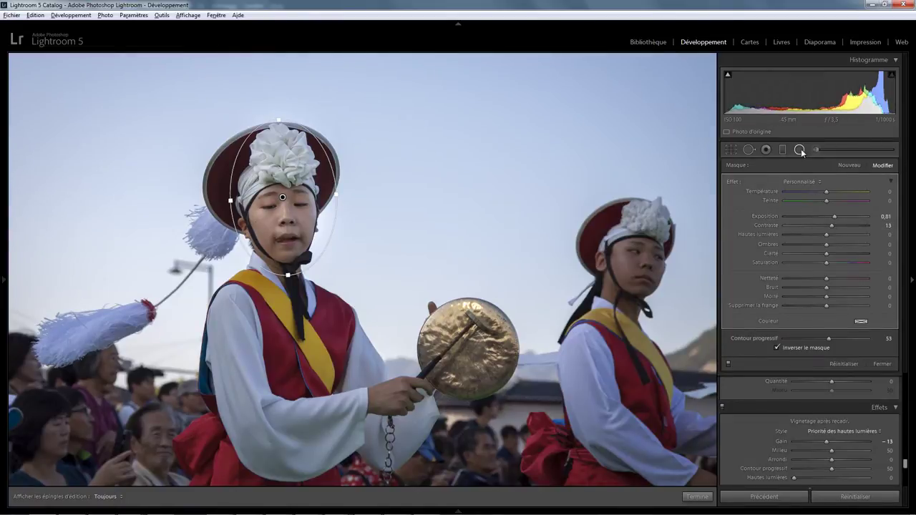
pyautogui.click(799, 150)
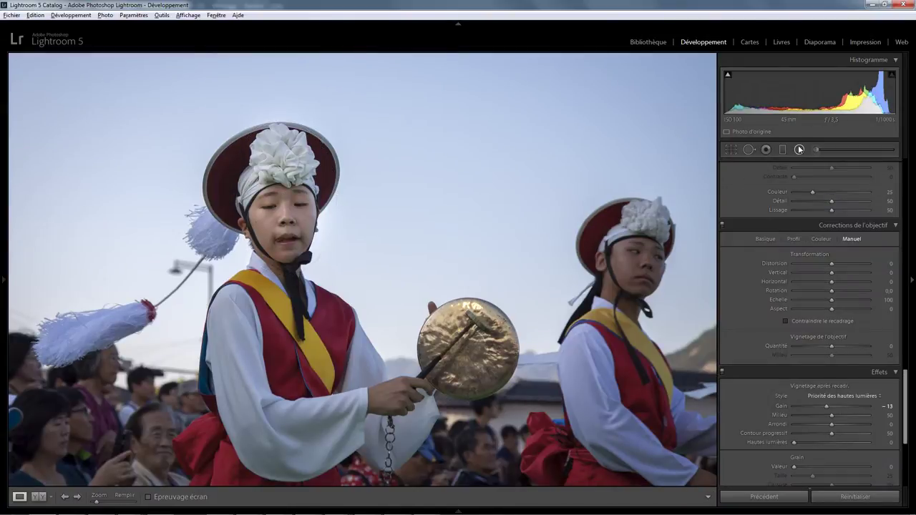
# Step: Add a radial filter over the gong with Clarity 32 and Exposure about 0.44
pyautogui.click(799, 149)
pyautogui.moveTo(452, 321); pyautogui.dragTo(501, 374)
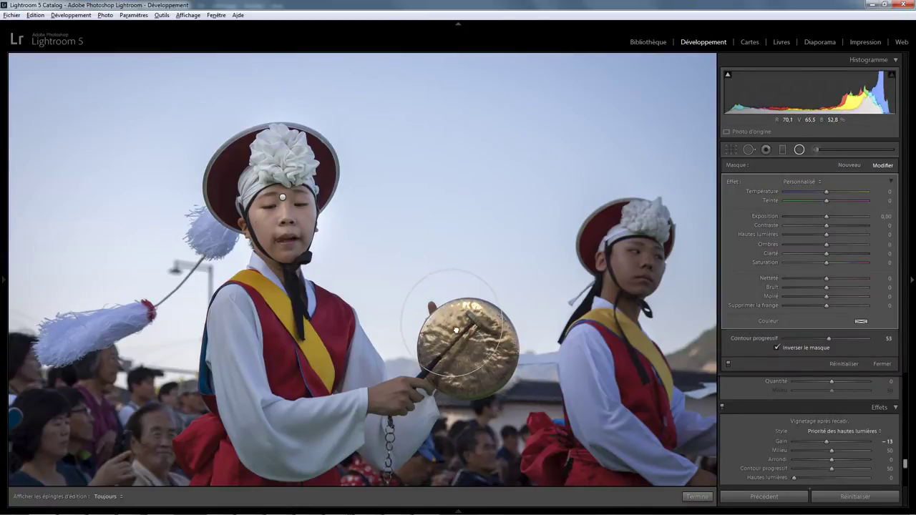
pyautogui.moveTo(456, 330); pyautogui.dragTo(467, 347)
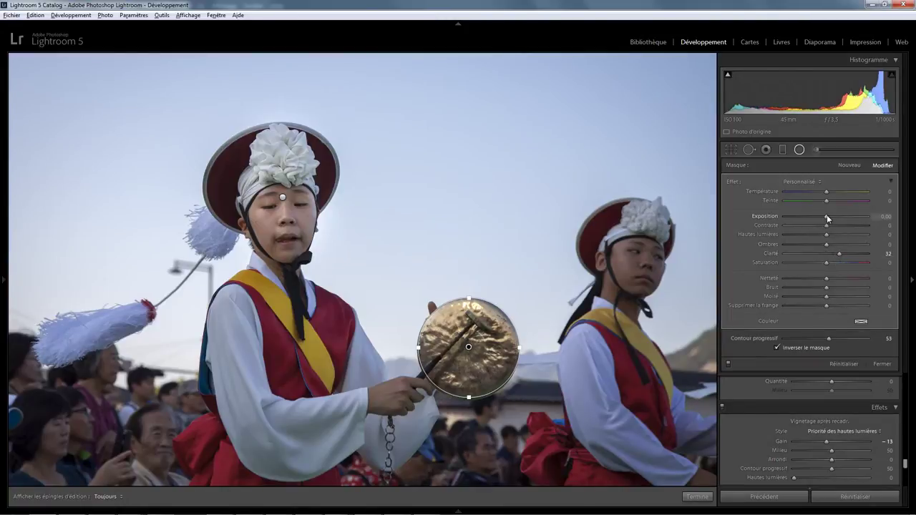
pyautogui.moveTo(827, 218); pyautogui.dragTo(832, 221)
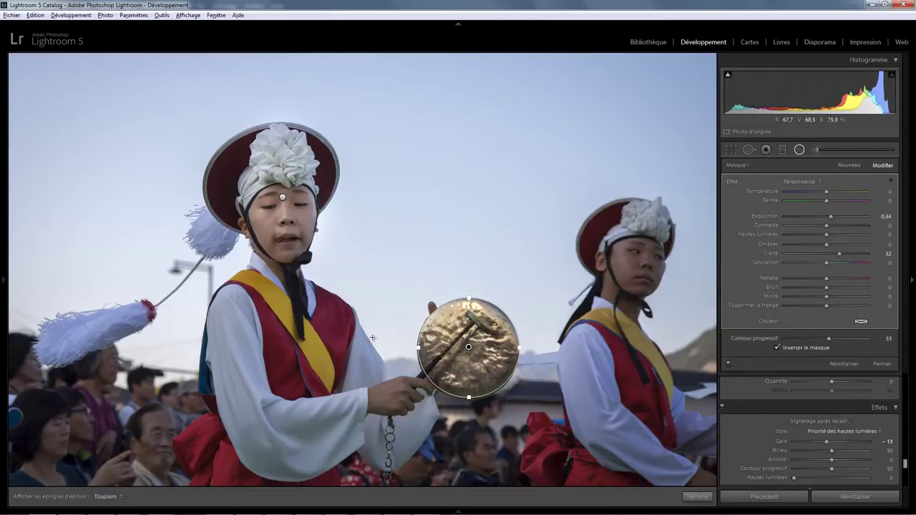
# Step: Add a tilted radial filter on the hand gripping the gong stick, Shadows 43
pyautogui.click(849, 166)
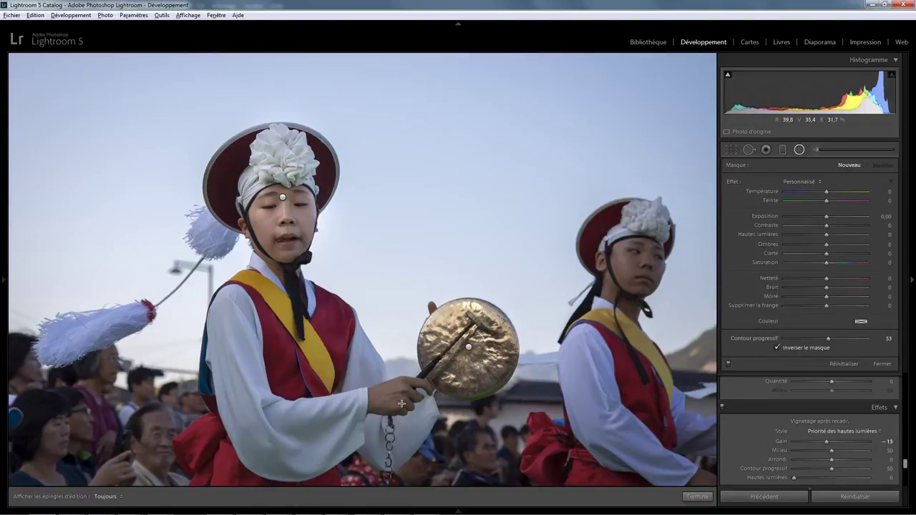
pyautogui.moveTo(374, 397); pyautogui.dragTo(422, 420)
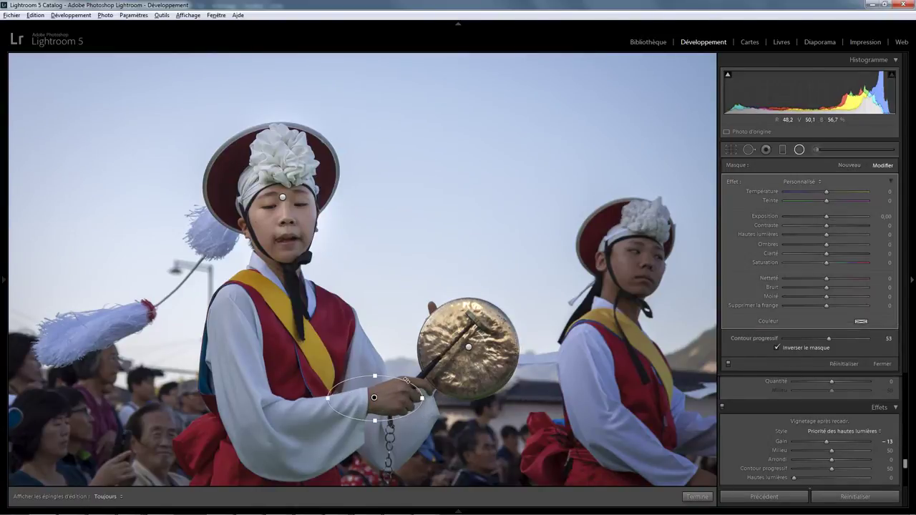
pyautogui.moveTo(405, 380); pyautogui.dragTo(398, 395)
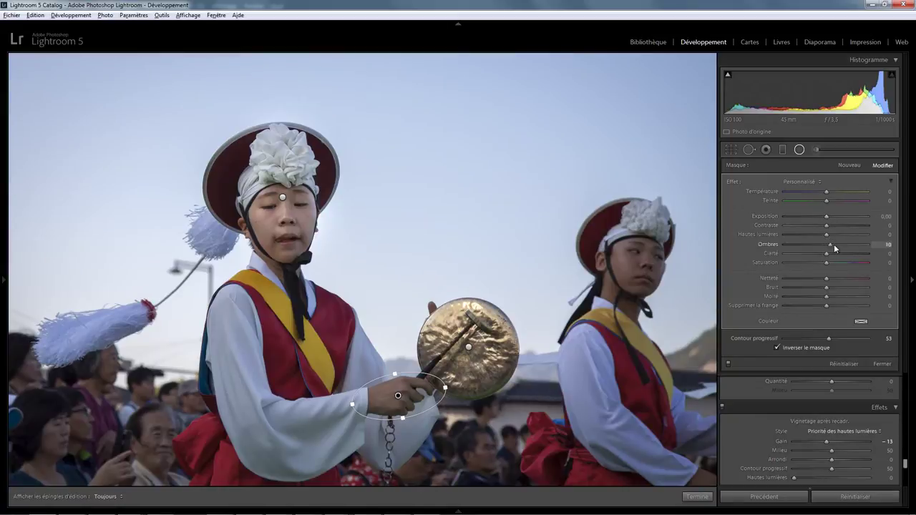
pyautogui.moveTo(833, 244); pyautogui.dragTo(841, 245)
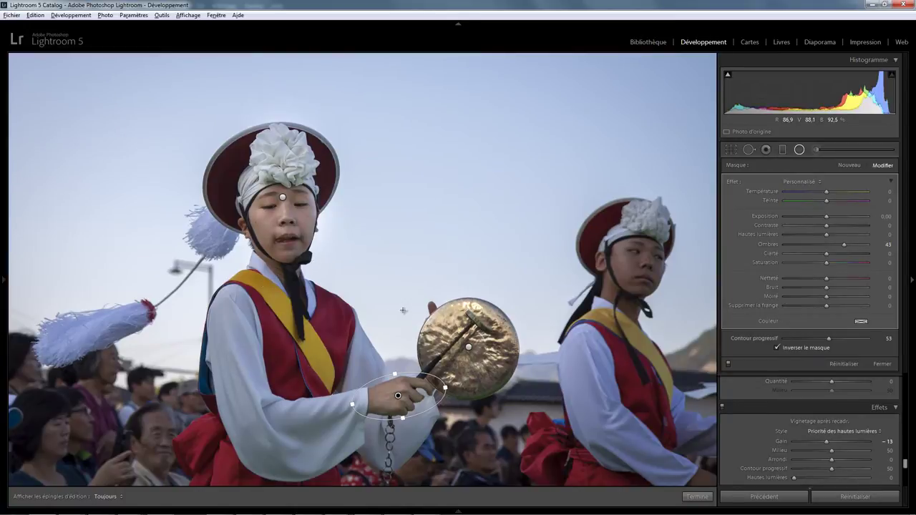
pyautogui.press('z')
pyautogui.press('z')
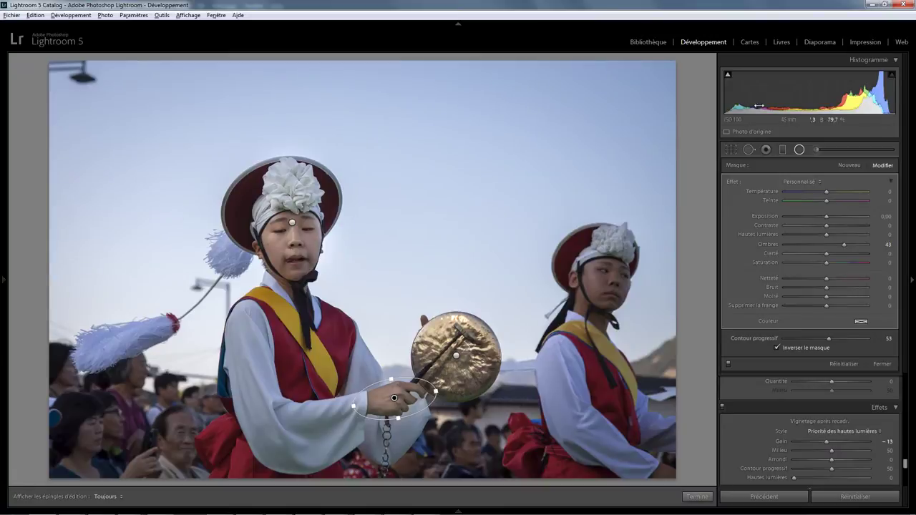
# Step: Heal the top-left lamp with Spot Removal at Feather 45, sampling cleaner sky
pyautogui.click(750, 148)
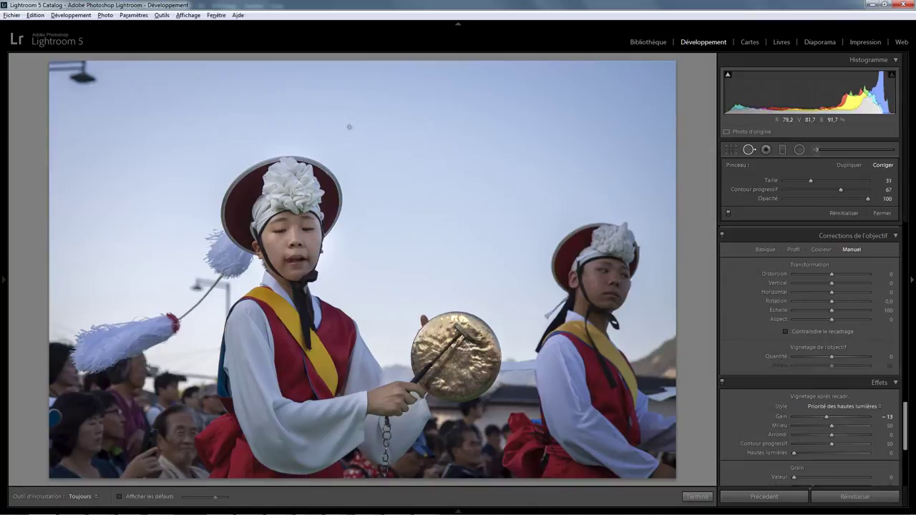
pyautogui.scroll(2, 259, 125)
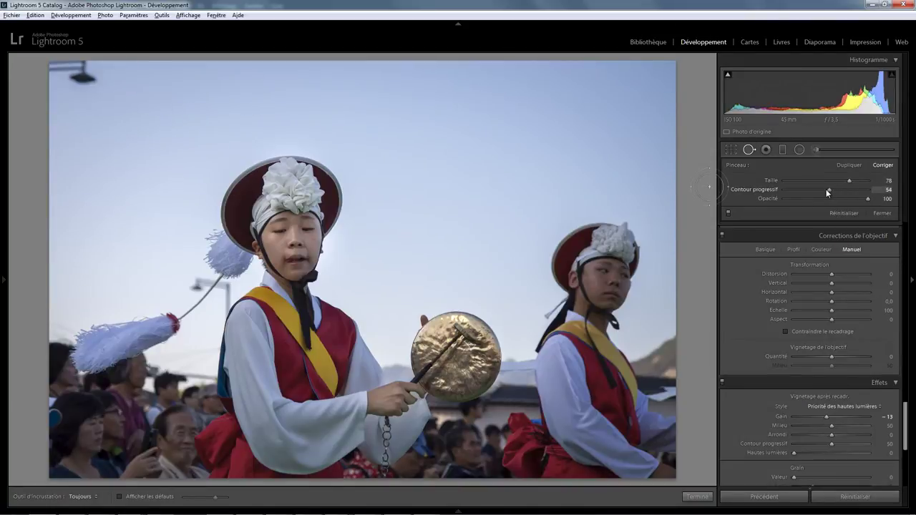
pyautogui.moveTo(825, 189); pyautogui.dragTo(822, 189)
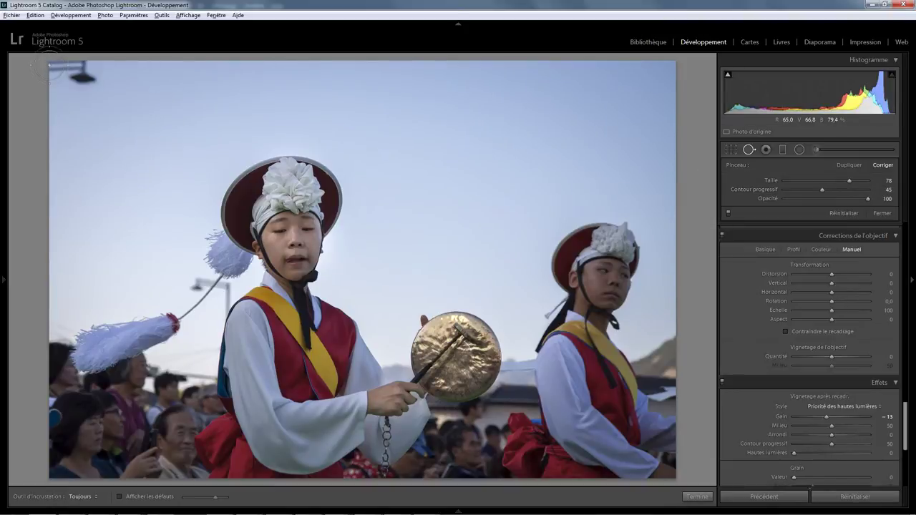
pyautogui.moveTo(63, 68); pyautogui.dragTo(47, 73)
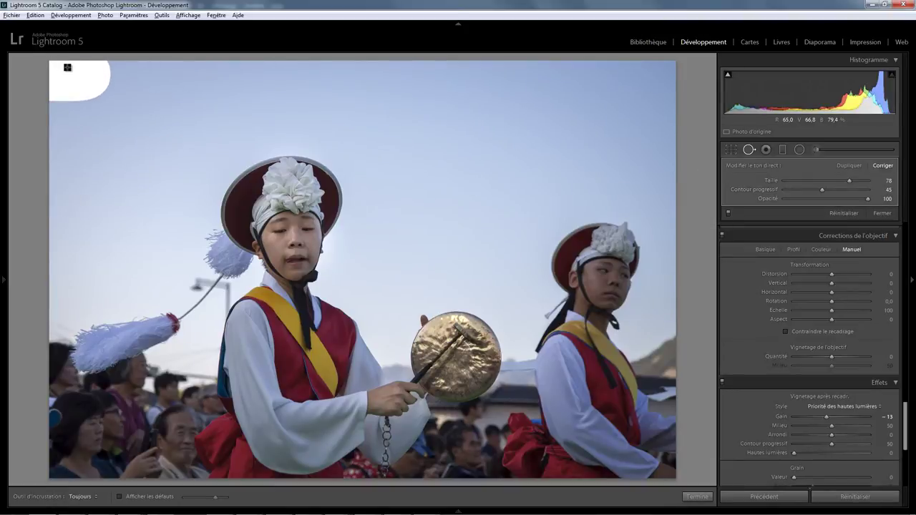
pyautogui.moveTo(91, 126); pyautogui.dragTo(103, 126)
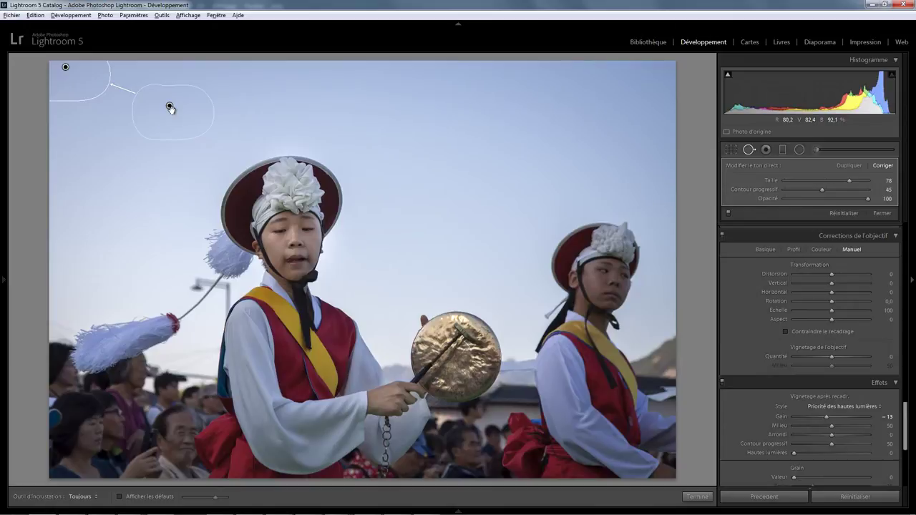
# Step: Delete that spot, repaint over the lamp, and reposition its sample area
pyautogui.press('Delete')
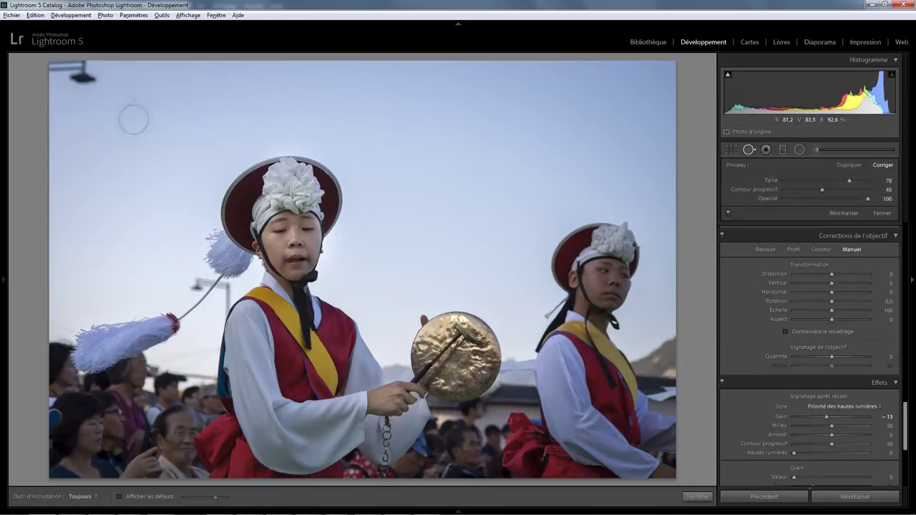
pyautogui.moveTo(53, 71)
pyautogui.mouseDown()
pyautogui.moveTo(48, 79)
pyautogui.moveTo(110, 89)
pyautogui.mouseUp()
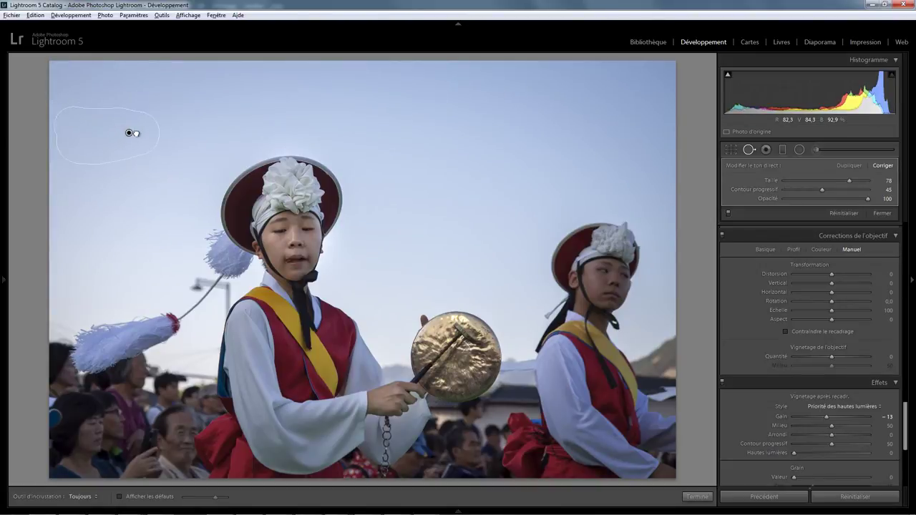
pyautogui.moveTo(96, 124); pyautogui.dragTo(66, 63)
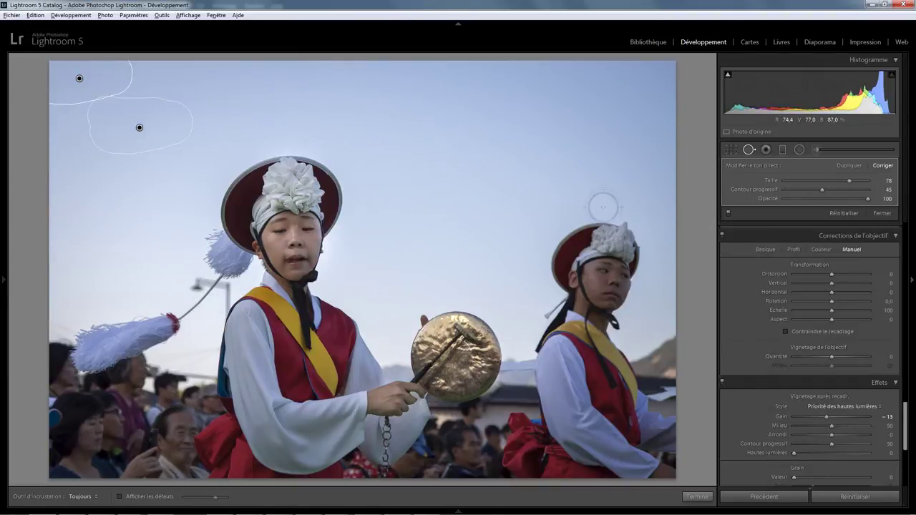
# Step: Paint a Sharpness -100 adjustment brush over the crowd, hiding pins while painting
pyautogui.click(816, 150)
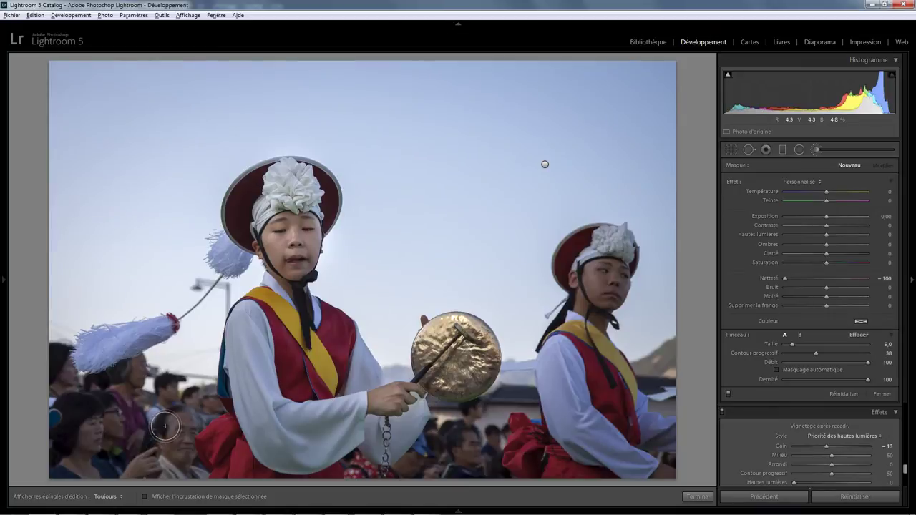
pyautogui.press('h')
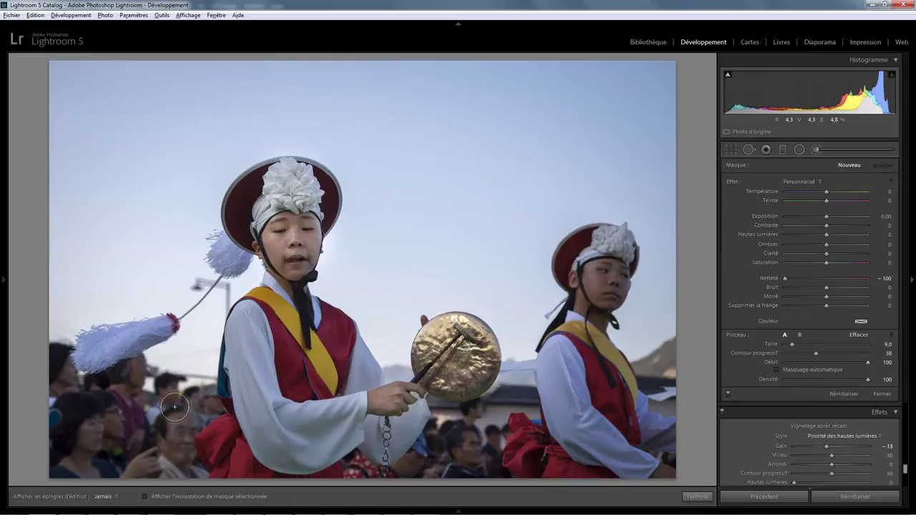
pyautogui.moveTo(165, 426); pyautogui.dragTo(223, 478)
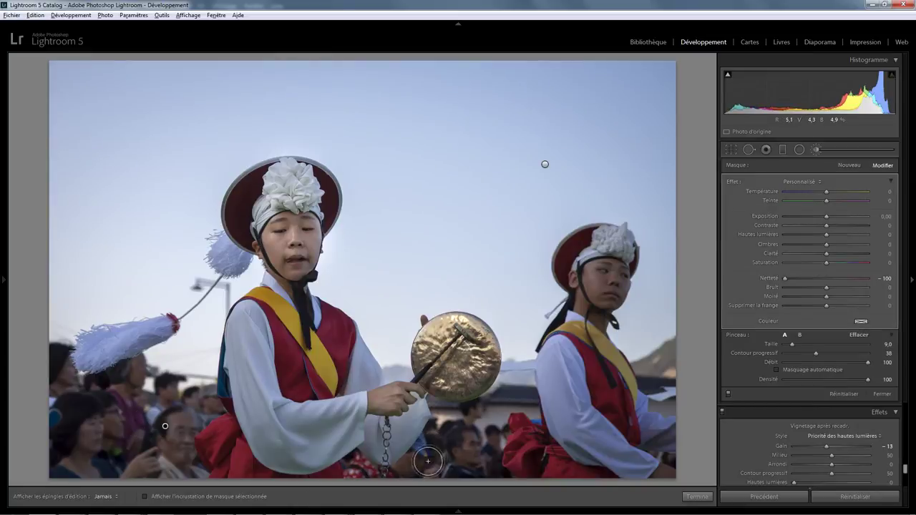
pyautogui.moveTo(428, 461)
pyautogui.mouseDown()
pyautogui.moveTo(409, 474)
pyautogui.moveTo(481, 439)
pyautogui.moveTo(451, 433)
pyautogui.mouseUp()
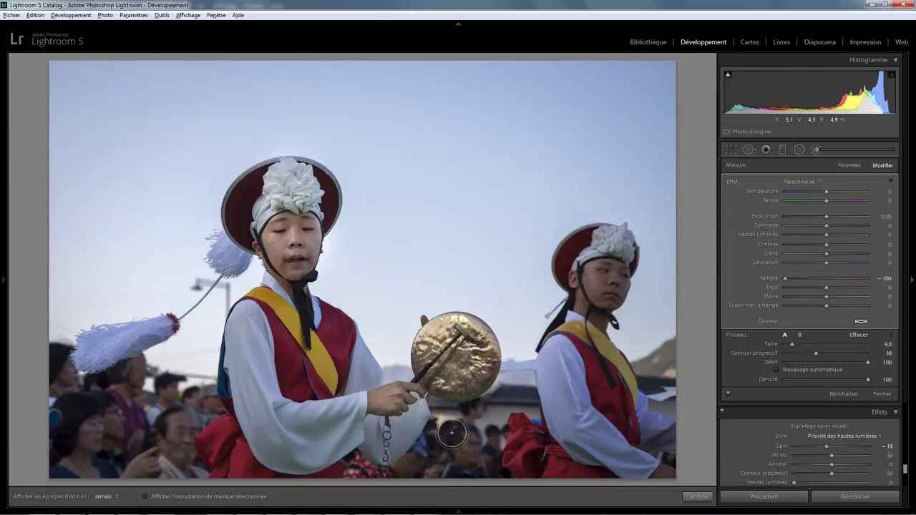
pyautogui.press('h')
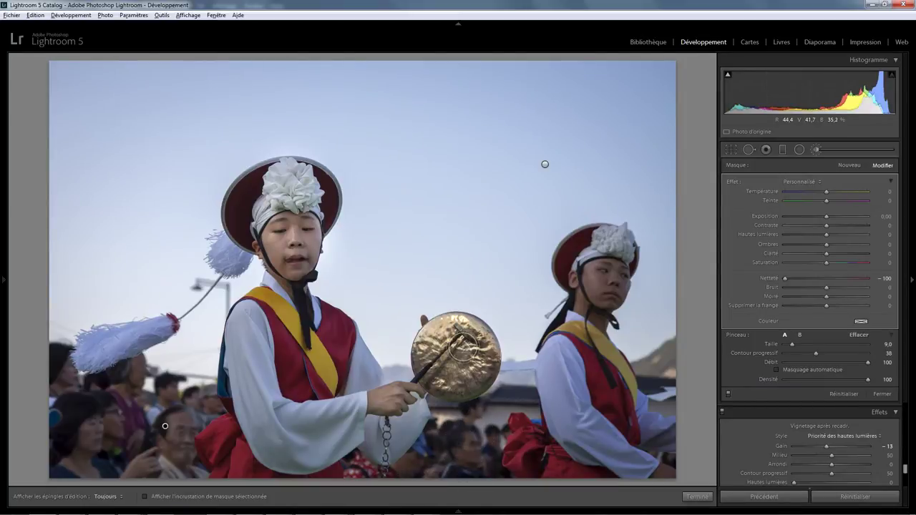
# Step: Zoom to 1:1 then 3:1, centred on the lamp post beside the tassel
pyautogui.click(697, 497)
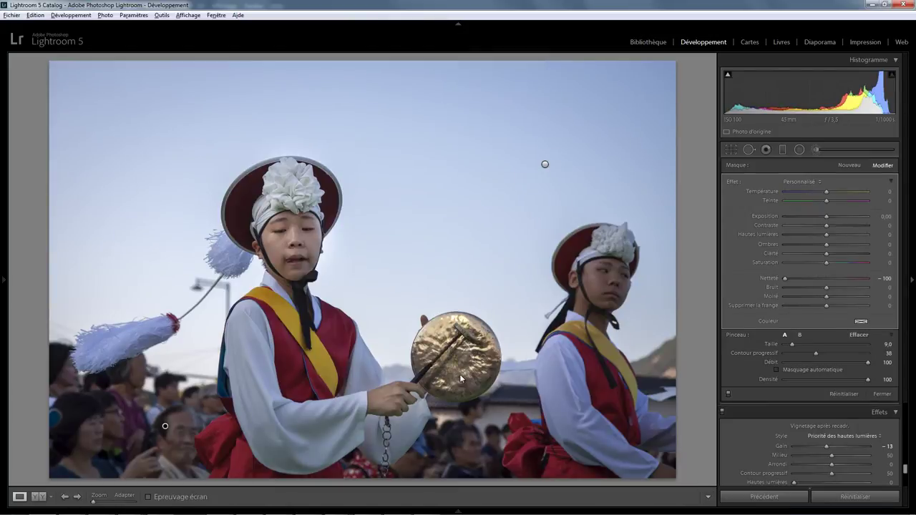
pyautogui.click(212, 286)
pyautogui.moveTo(235, 287); pyautogui.dragTo(348, 296)
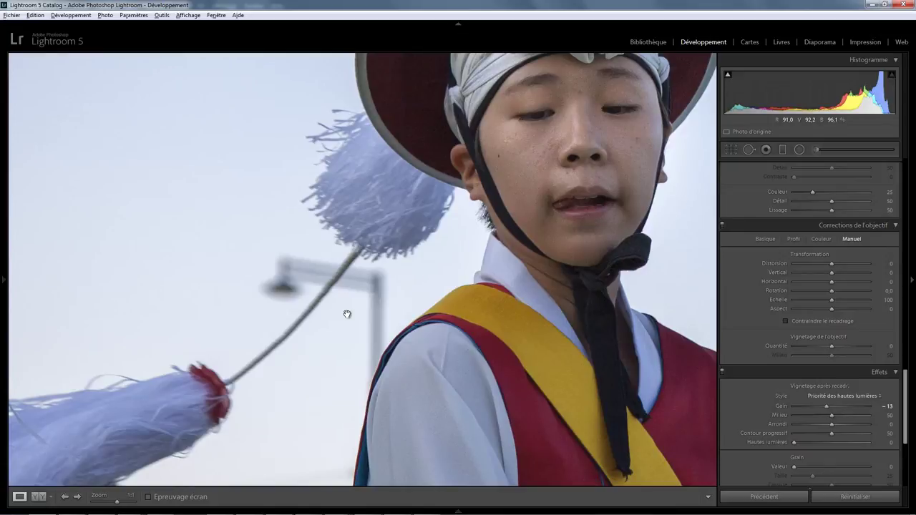
pyautogui.hotkey('ctrl', '=')
pyautogui.hotkey('ctrl', '=')
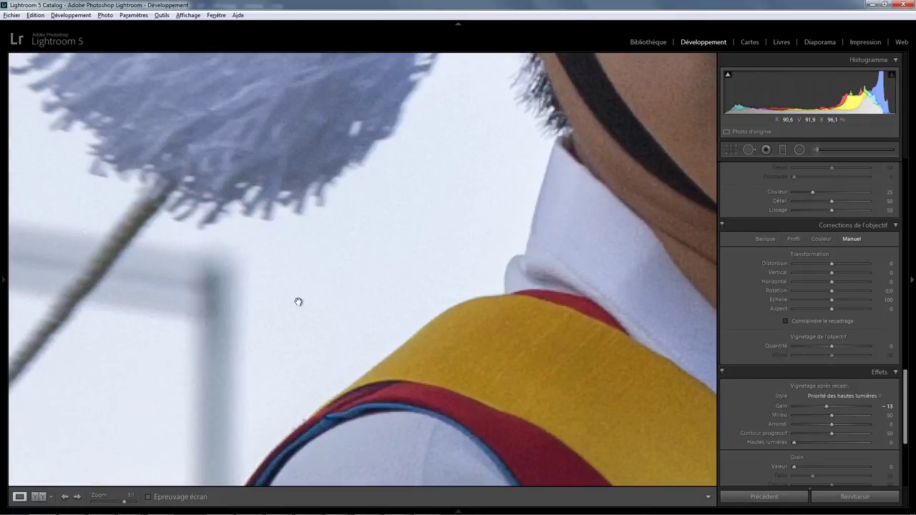
pyautogui.moveTo(205, 291); pyautogui.dragTo(470, 296)
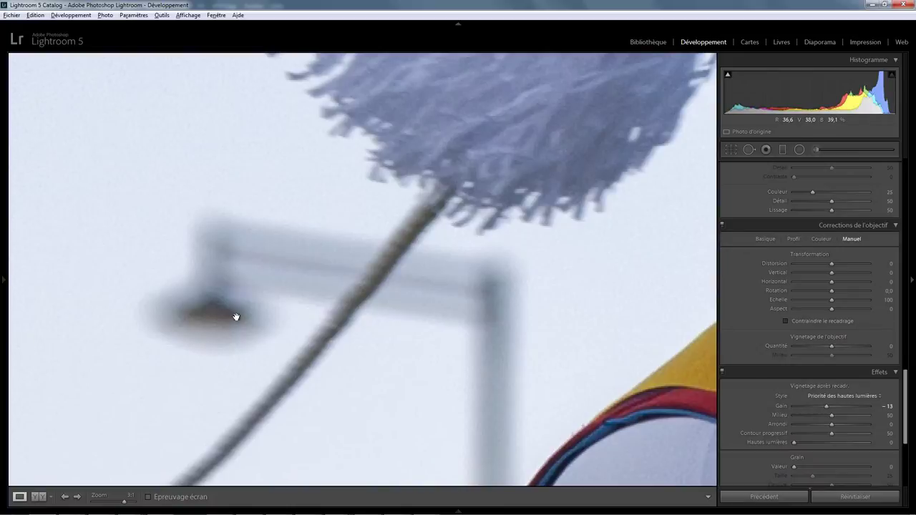
# Step: Clone over the lamp arm along the tassel staff with a small, Feather 100 brush
pyautogui.click(747, 150)
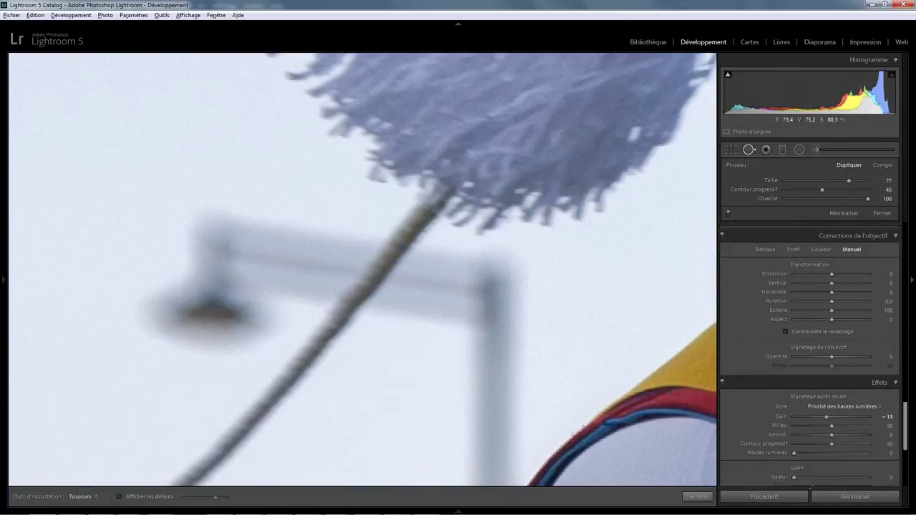
pyautogui.scroll(-3, 333, 296)
pyautogui.scroll(-2, 317, 286)
pyautogui.scroll(-1, 316, 272)
pyautogui.scroll(-4, 316, 272)
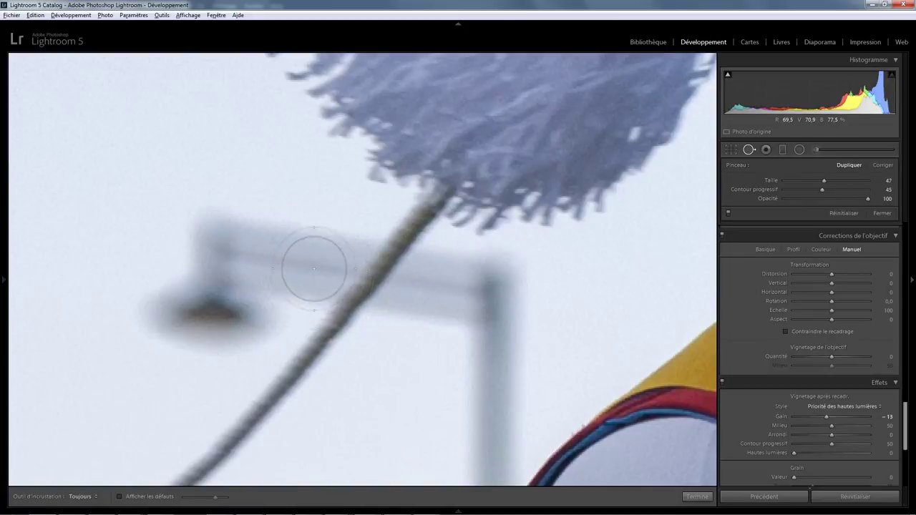
pyautogui.scroll(-4, 313, 262)
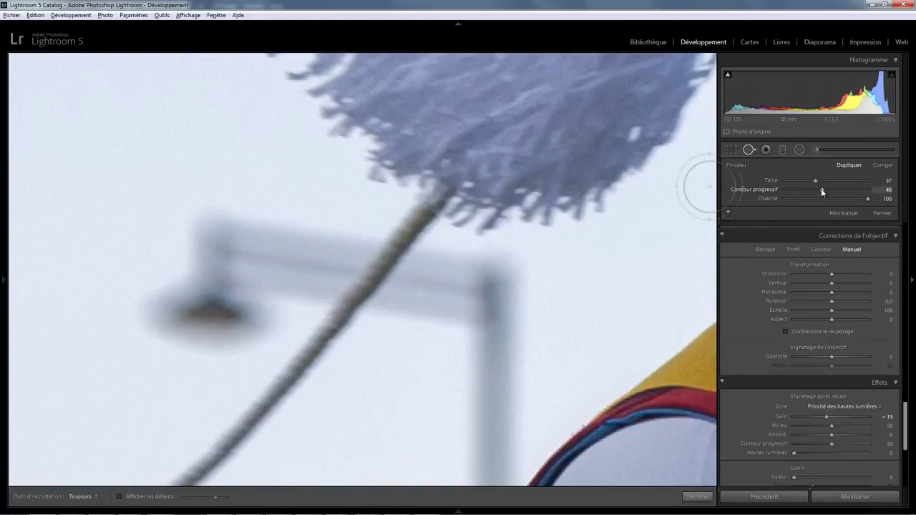
pyautogui.moveTo(821, 189); pyautogui.dragTo(870, 189)
pyautogui.scroll(-3, 308, 245)
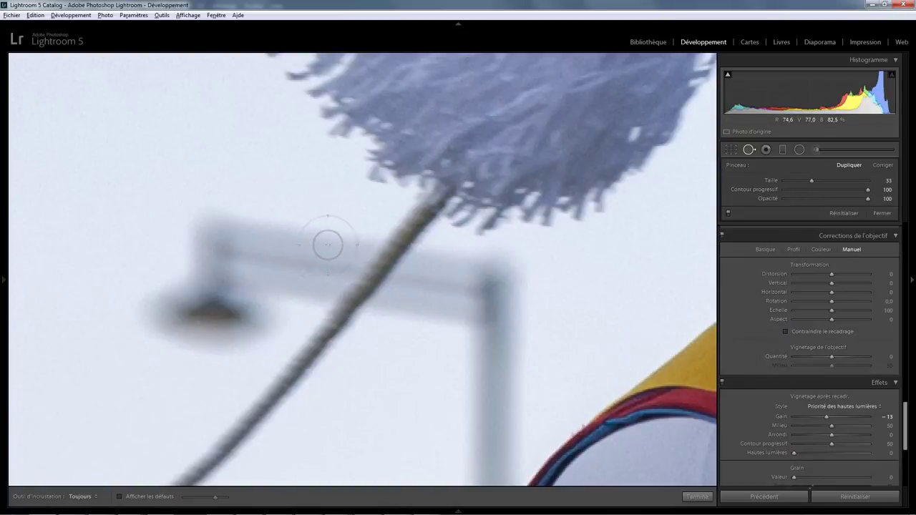
pyautogui.scroll(-2, 327, 241)
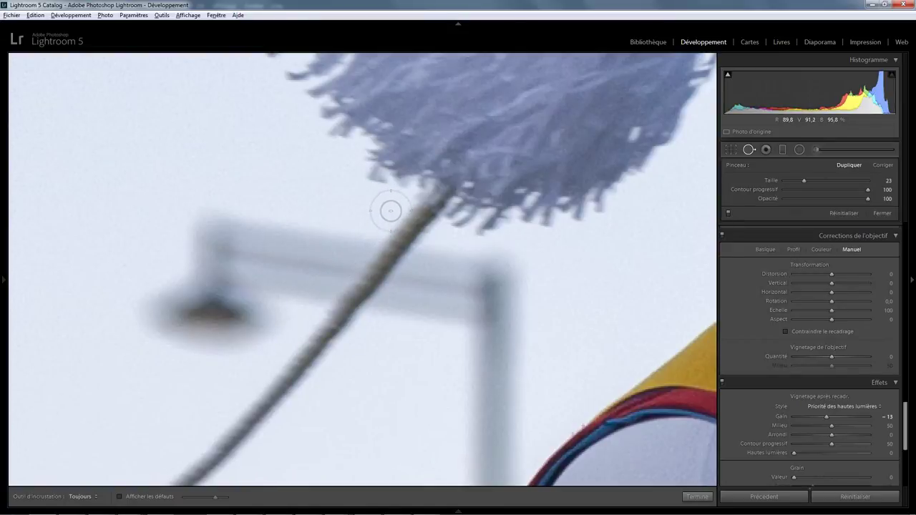
pyautogui.scroll(-1, 391, 208)
pyautogui.moveTo(389, 210)
pyautogui.mouseDown()
pyautogui.moveTo(303, 313)
pyautogui.moveTo(370, 212)
pyautogui.moveTo(307, 296)
pyautogui.moveTo(335, 266)
pyautogui.mouseUp()
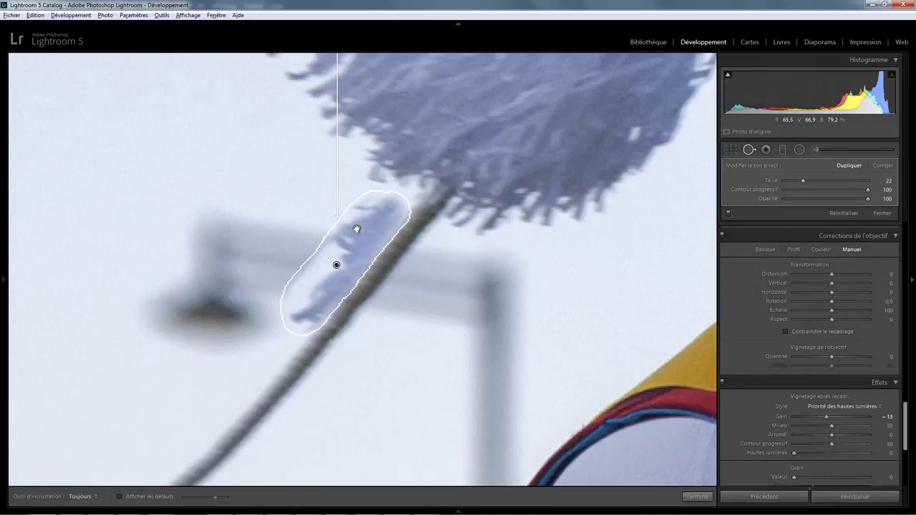
# Step: Move the existing pole patch's clone source onto clean sky on the left
pyautogui.press('z')
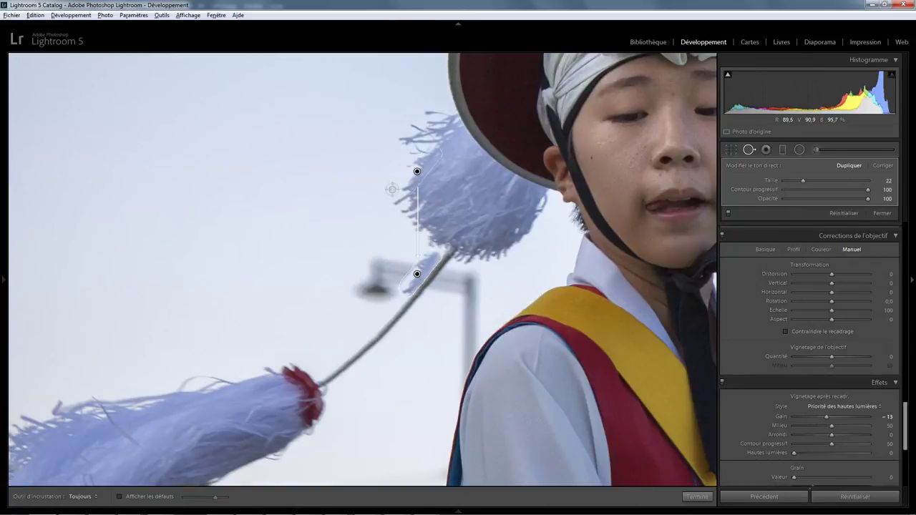
pyautogui.moveTo(415, 170)
pyautogui.mouseDown()
pyautogui.moveTo(335, 246)
pyautogui.moveTo(309, 294)
pyautogui.mouseUp()
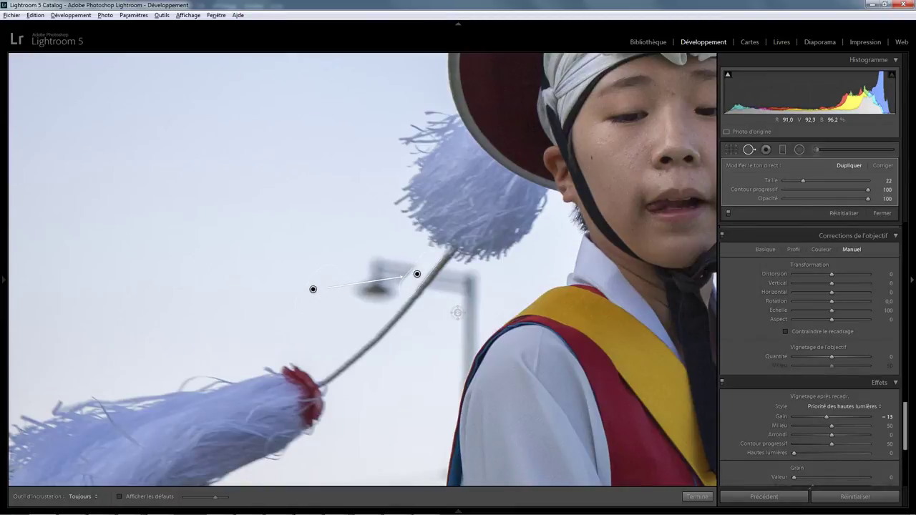
pyautogui.press('z')
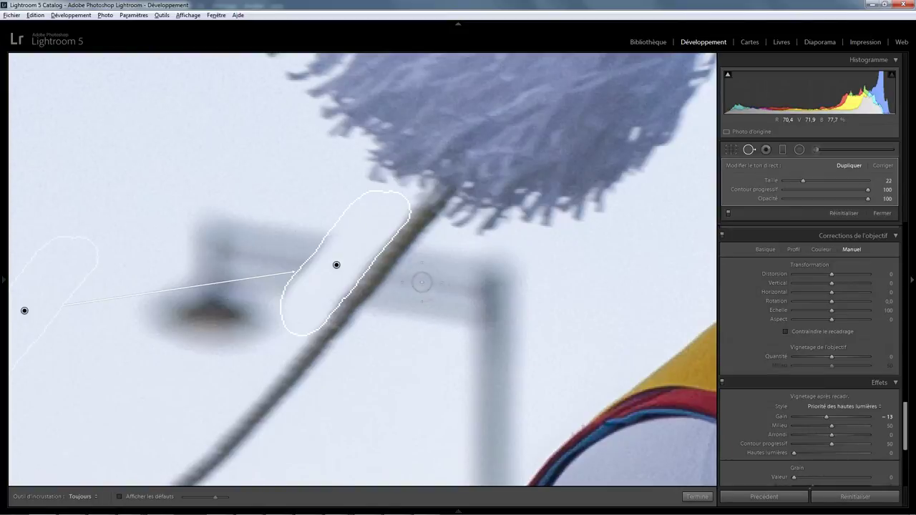
pyautogui.moveTo(335, 266); pyautogui.dragTo(336, 266)
# Step: Replace the lamp arm patch with a clone stroke along the pole, resampling its source
pyautogui.moveTo(434, 243)
pyautogui.mouseDown()
pyautogui.moveTo(370, 315)
pyautogui.moveTo(342, 367)
pyautogui.mouseUp()
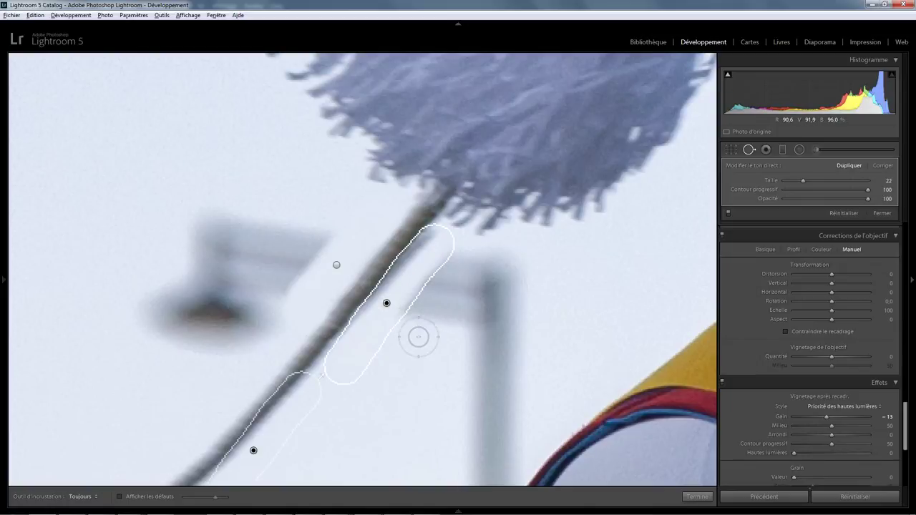
pyautogui.press('Delete')
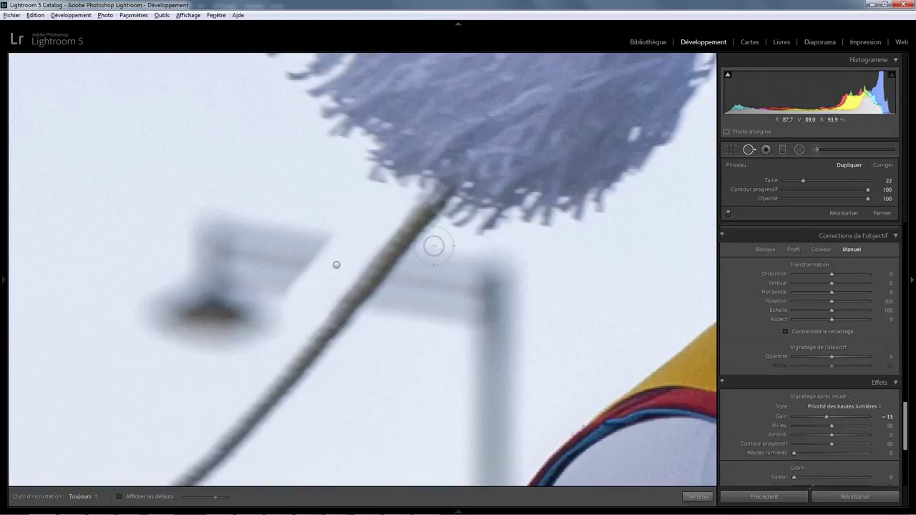
pyautogui.moveTo(433, 246)
pyautogui.mouseDown()
pyautogui.moveTo(346, 355)
pyautogui.moveTo(362, 354)
pyautogui.moveTo(454, 253)
pyautogui.moveTo(370, 366)
pyautogui.moveTo(379, 334)
pyautogui.mouseUp()
pyautogui.moveTo(259, 465); pyautogui.dragTo(342, 456)
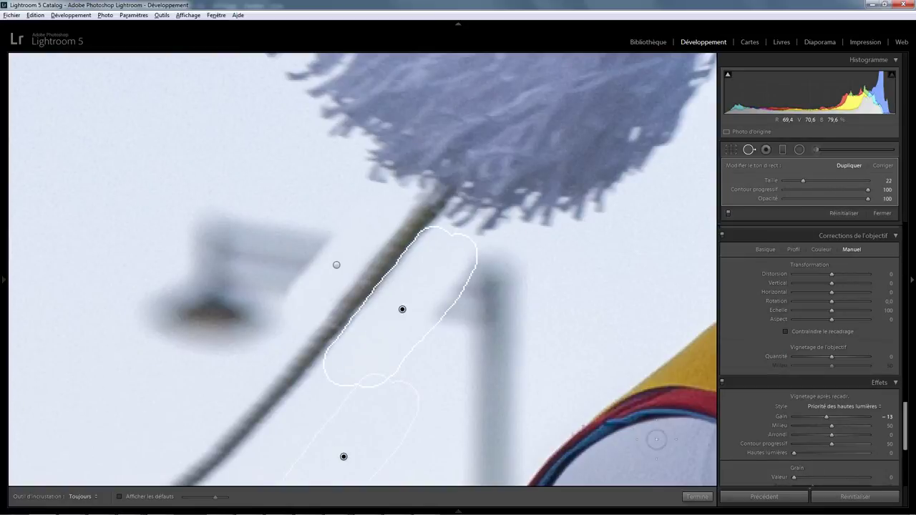
pyautogui.click(692, 498)
pyautogui.moveTo(570, 396)
pyautogui.mouseDown()
pyautogui.moveTo(540, 188)
pyautogui.moveTo(541, 214)
pyautogui.mouseUp()
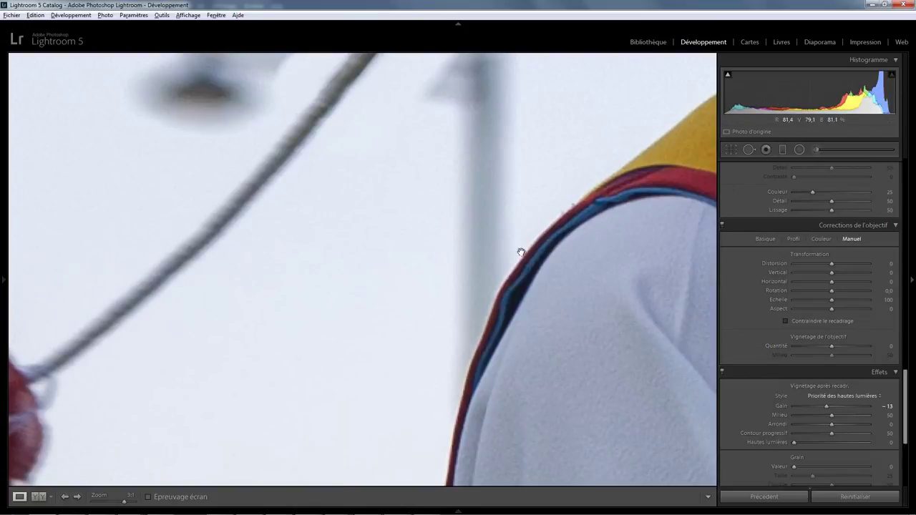
# Step: Clone over the post beside the shoulder at feather 66, sourcing clean sky from the left
pyautogui.click(748, 150)
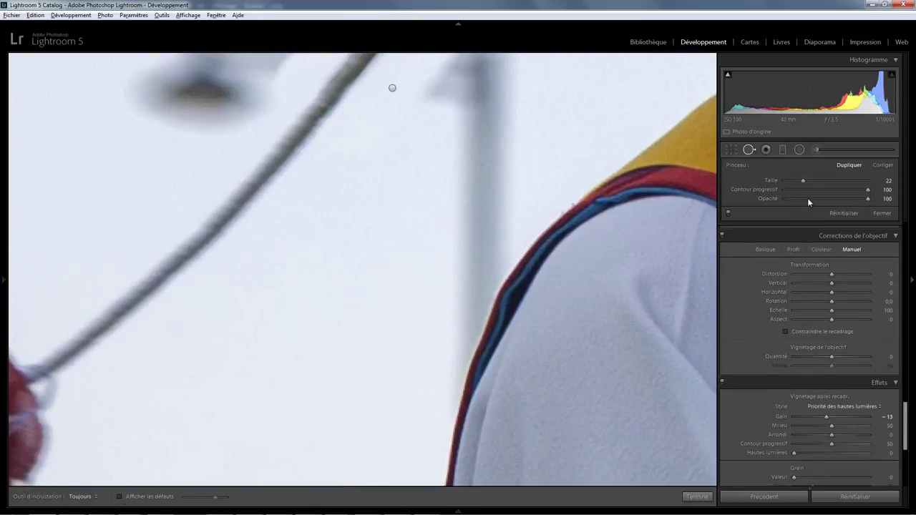
pyautogui.moveTo(864, 189); pyautogui.dragTo(839, 190)
pyautogui.moveTo(511, 235)
pyautogui.mouseDown()
pyautogui.moveTo(466, 315)
pyautogui.moveTo(430, 443)
pyautogui.mouseUp()
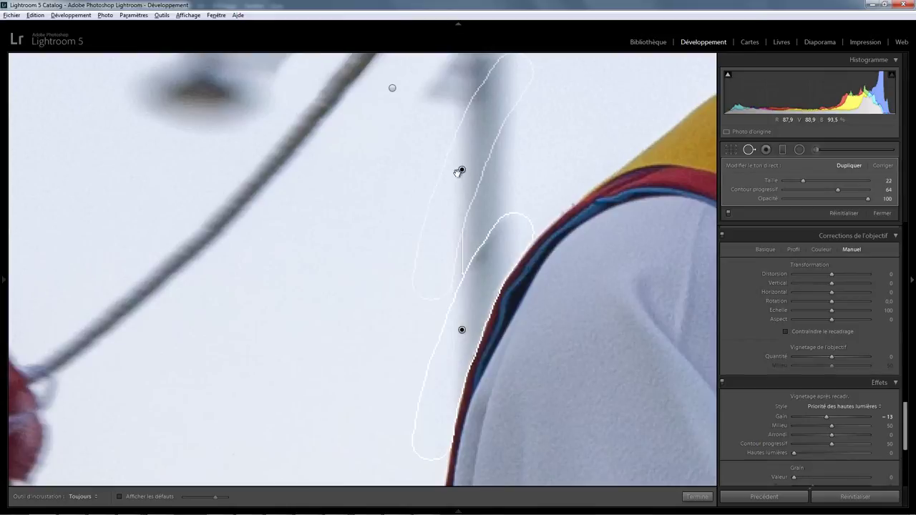
pyautogui.moveTo(459, 170)
pyautogui.mouseDown()
pyautogui.moveTo(387, 260)
pyautogui.moveTo(327, 309)
pyautogui.mouseUp()
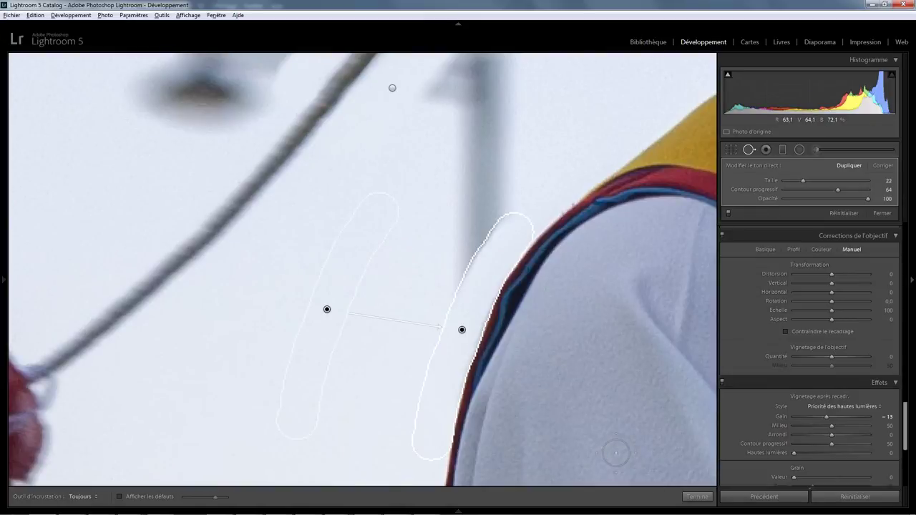
# Step: Compare Heal against Clone for the shoulder patch, keep Clone, and close spot removal
pyautogui.hotkey('ctrl', '-')
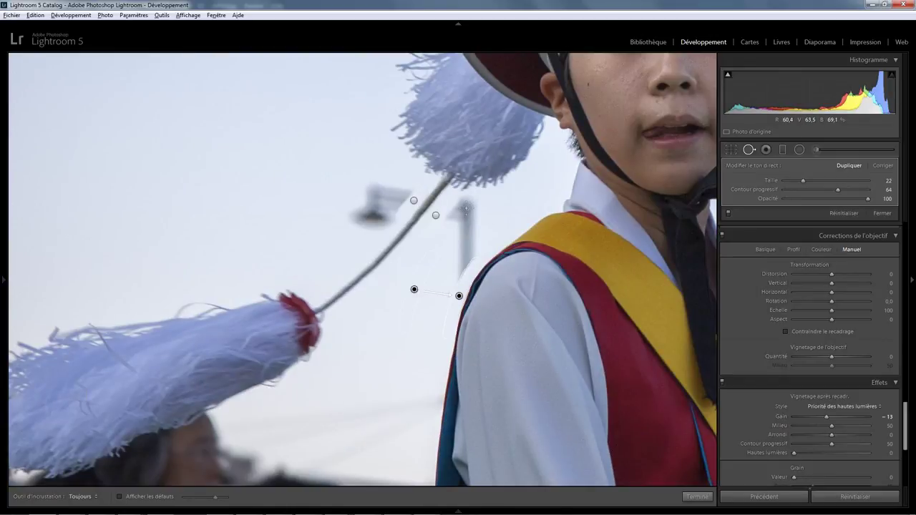
pyautogui.click(883, 165)
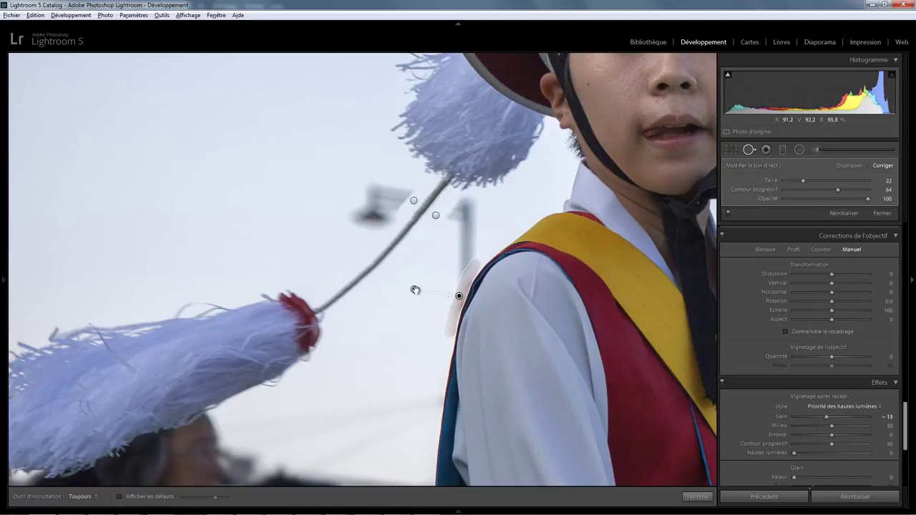
pyautogui.click(849, 165)
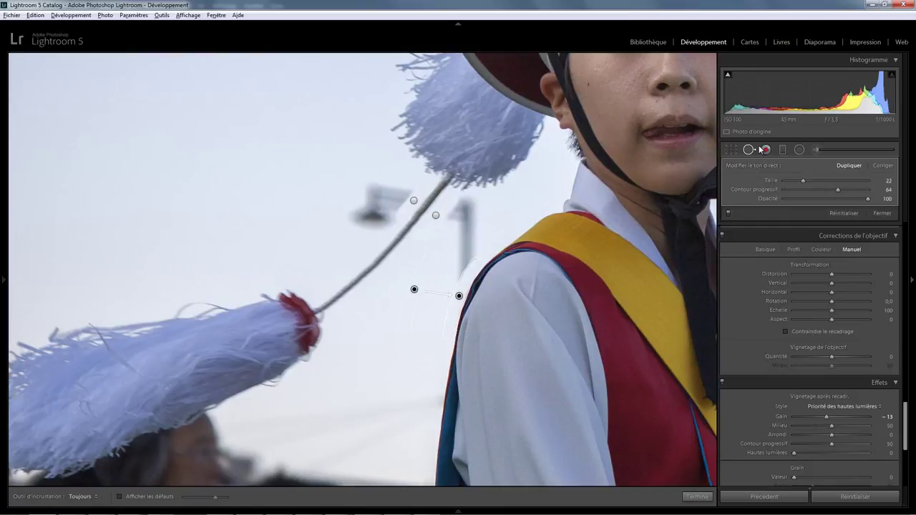
pyautogui.click(880, 213)
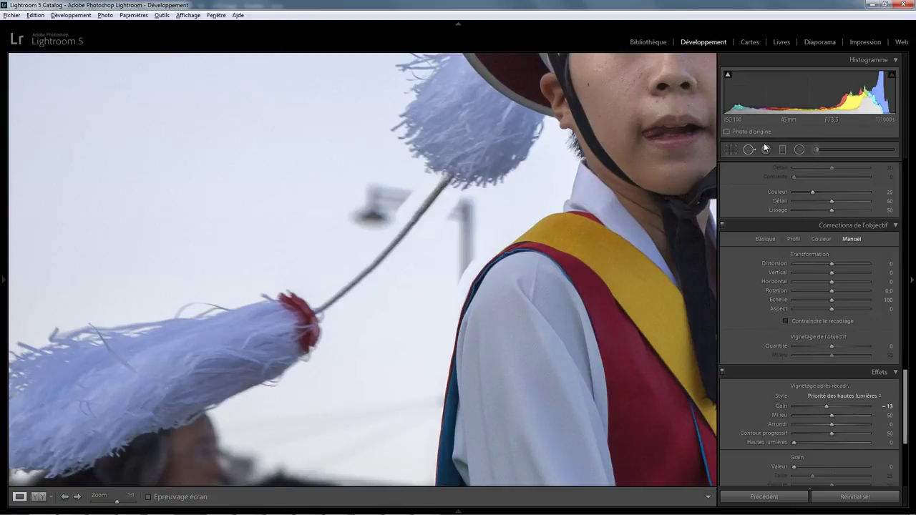
# Step: Lower the Spot Removal feather to 31 and enlarge the brush
pyautogui.click(746, 150)
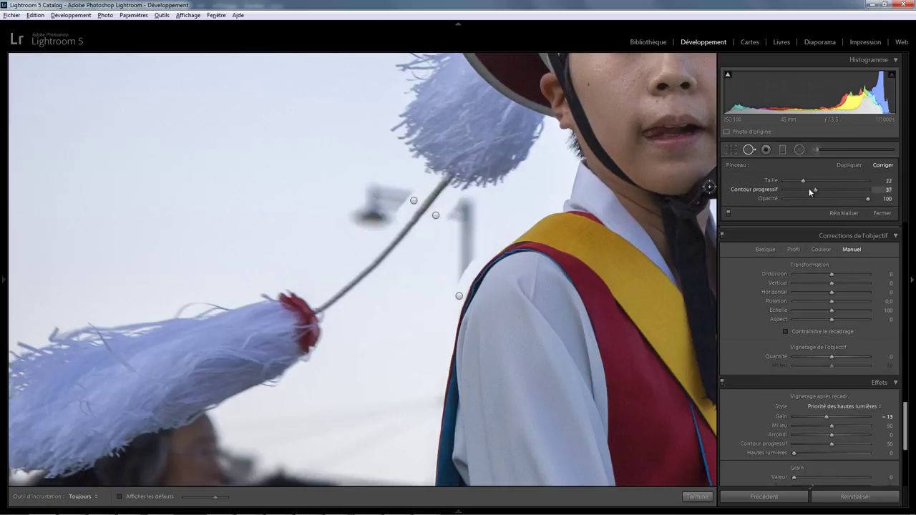
pyautogui.moveTo(810, 192); pyautogui.dragTo(806, 192)
pyautogui.scroll(4, 371, 191)
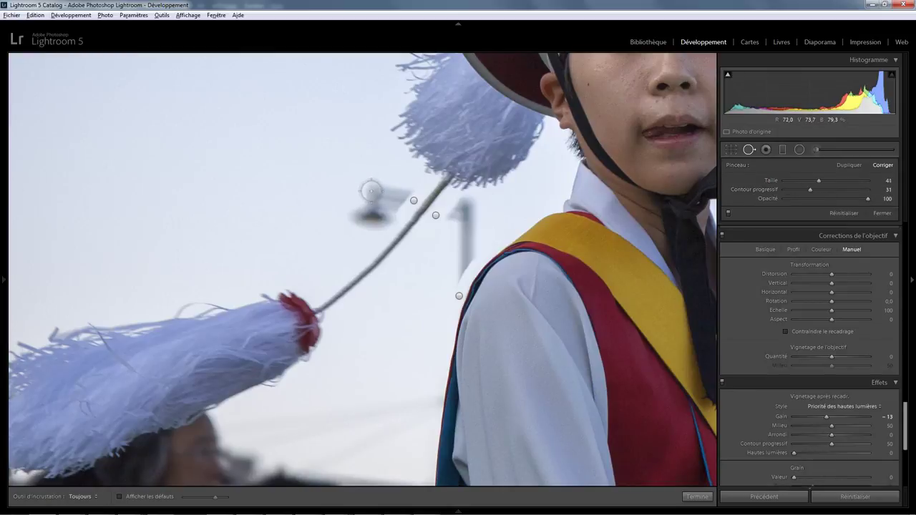
pyautogui.scroll(1, 371, 191)
pyautogui.scroll(1, 370, 188)
pyautogui.scroll(-1, 371, 187)
# Step: Patch the lamp head and remaining pole section with clean sky samples
pyautogui.moveTo(371, 187)
pyautogui.mouseDown()
pyautogui.moveTo(409, 191)
pyautogui.moveTo(378, 230)
pyautogui.moveTo(356, 224)
pyautogui.moveTo(362, 200)
pyautogui.moveTo(370, 207)
pyautogui.moveTo(379, 197)
pyautogui.moveTo(384, 207)
pyautogui.moveTo(372, 215)
pyautogui.mouseUp()
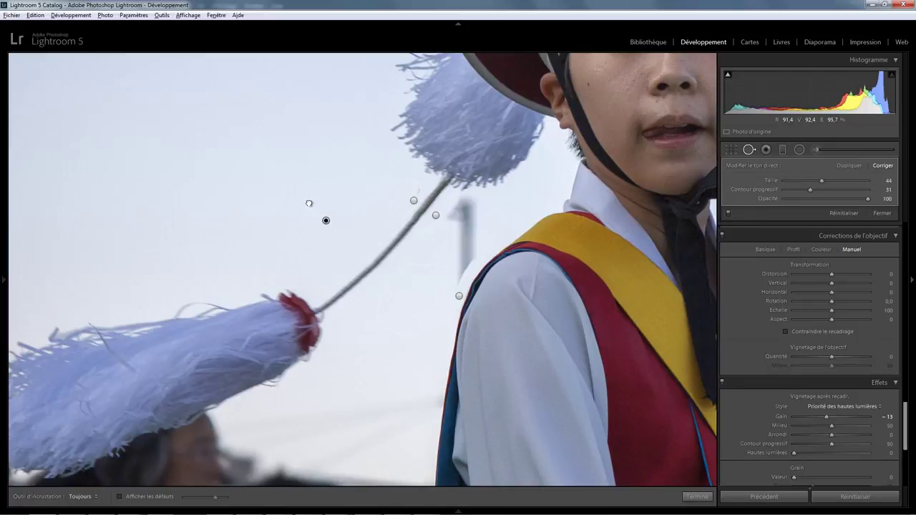
pyautogui.moveTo(310, 203); pyautogui.dragTo(307, 196)
pyautogui.moveTo(462, 205)
pyautogui.mouseDown()
pyautogui.moveTo(472, 203)
pyautogui.moveTo(472, 237)
pyautogui.moveTo(447, 298)
pyautogui.moveTo(482, 242)
pyautogui.moveTo(460, 265)
pyautogui.moveTo(460, 208)
pyautogui.moveTo(447, 286)
pyautogui.moveTo(447, 222)
pyautogui.moveTo(434, 260)
pyautogui.moveTo(450, 207)
pyautogui.moveTo(427, 245)
pyautogui.moveTo(463, 229)
pyautogui.moveTo(458, 267)
pyautogui.moveTo(455, 257)
pyautogui.mouseUp()
pyautogui.moveTo(365, 302); pyautogui.dragTo(298, 207)
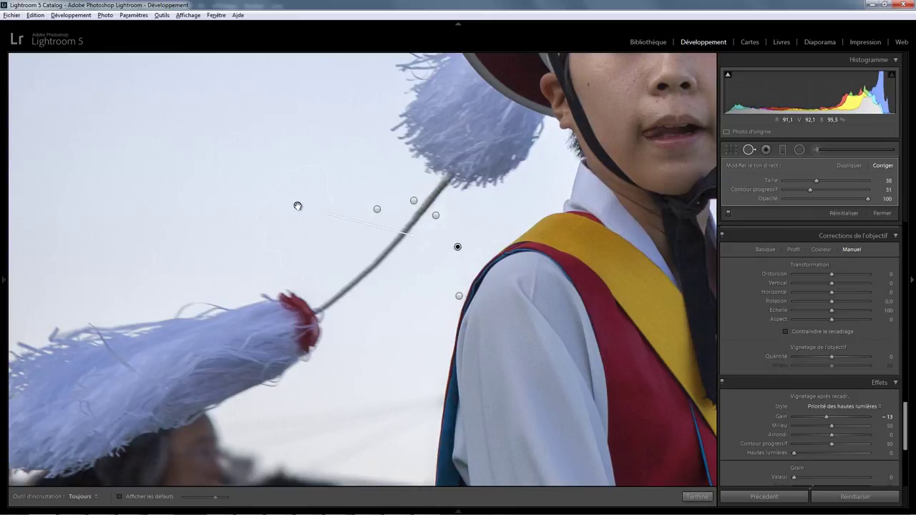
pyautogui.click(698, 496)
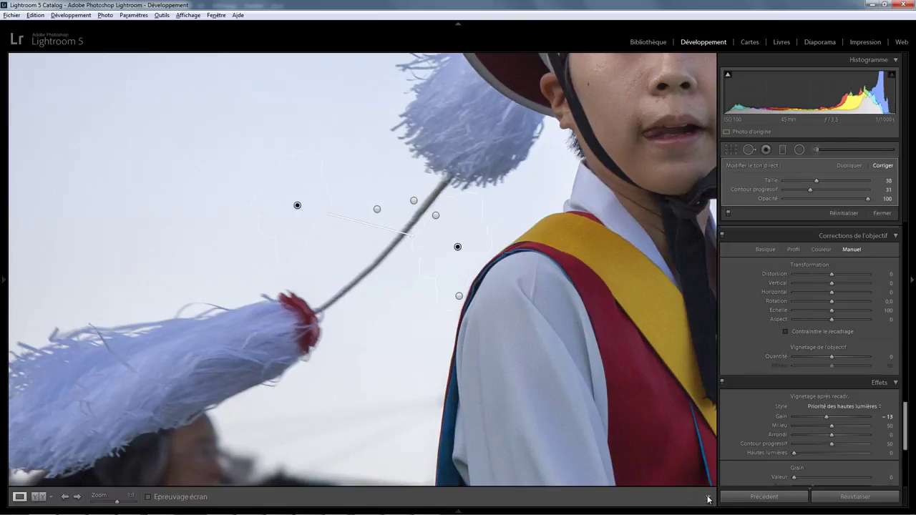
pyautogui.click(607, 459)
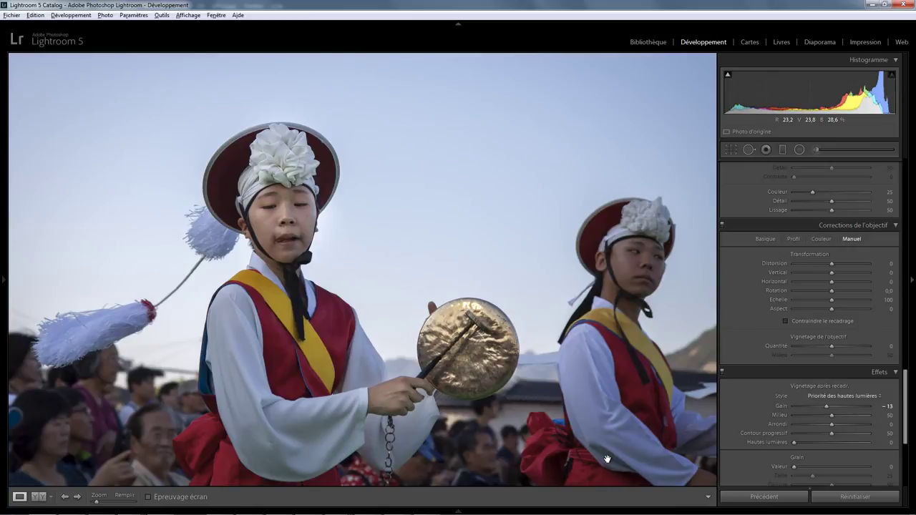
pyautogui.click(207, 271)
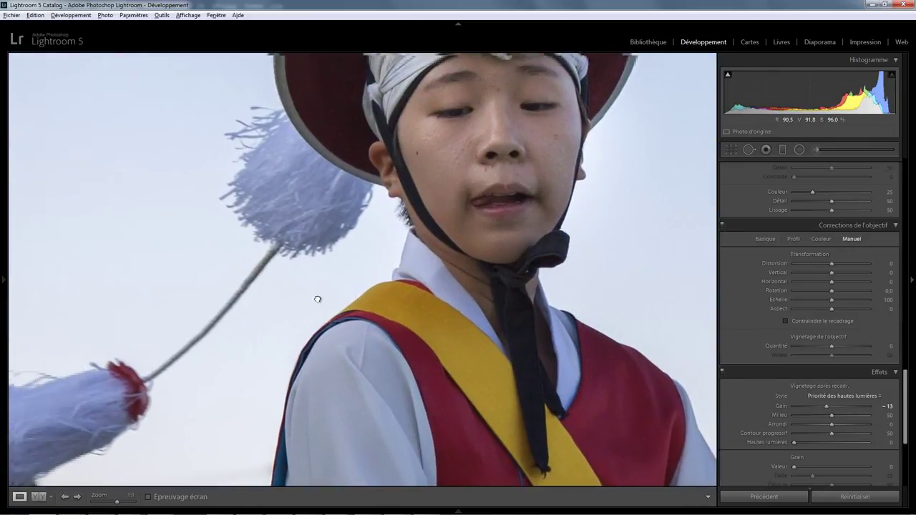
pyautogui.moveTo(317, 299); pyautogui.dragTo(384, 311)
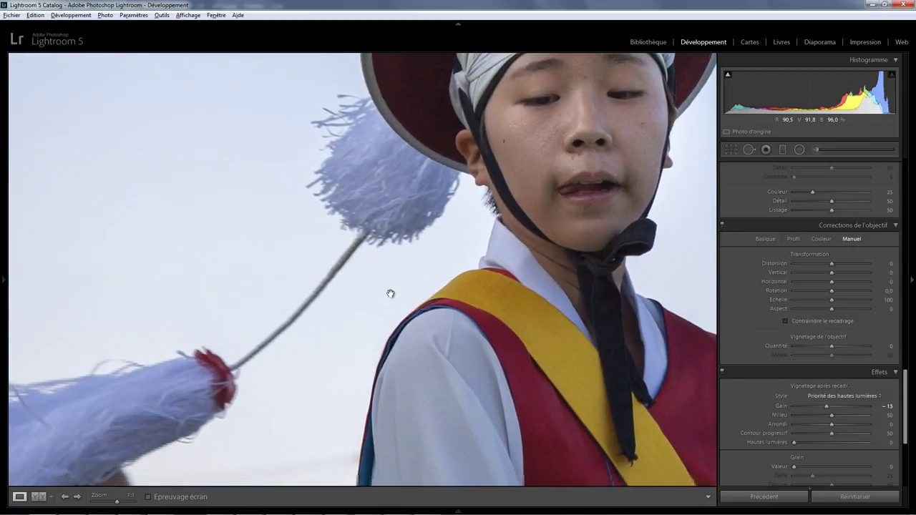
pyautogui.click(383, 311)
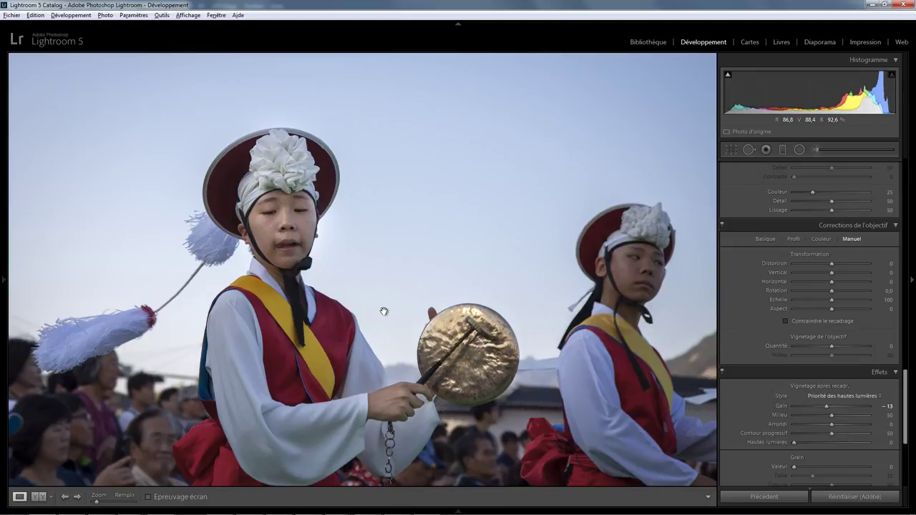
pyautogui.press('\\')
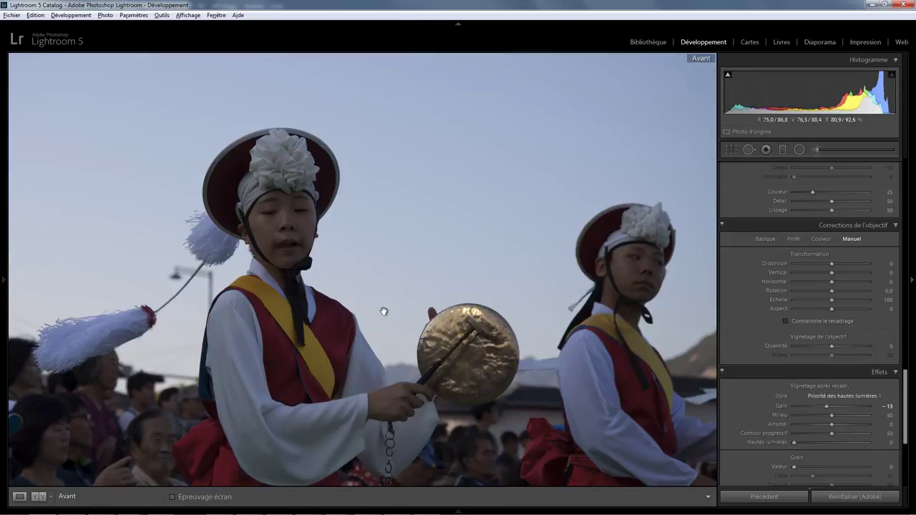
pyautogui.press('\\')
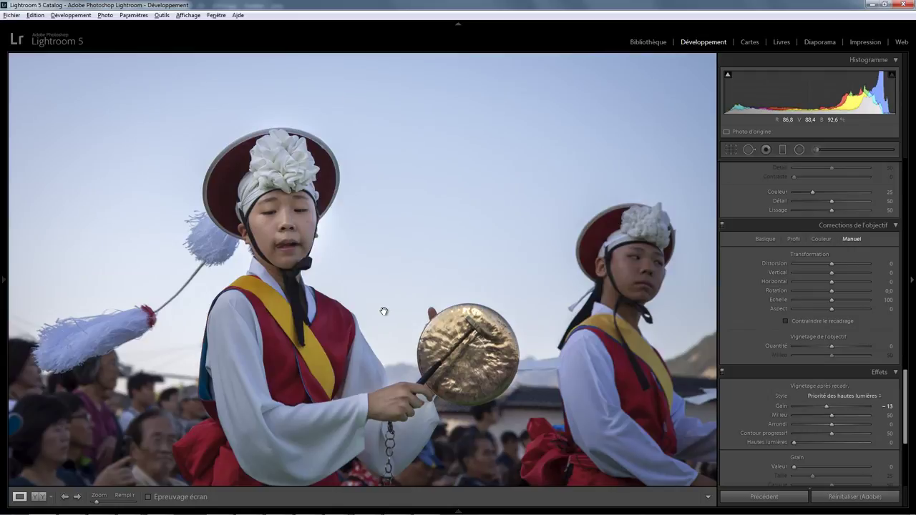
pyautogui.press('\\')
pyautogui.press('\\')
pyautogui.click(383, 311)
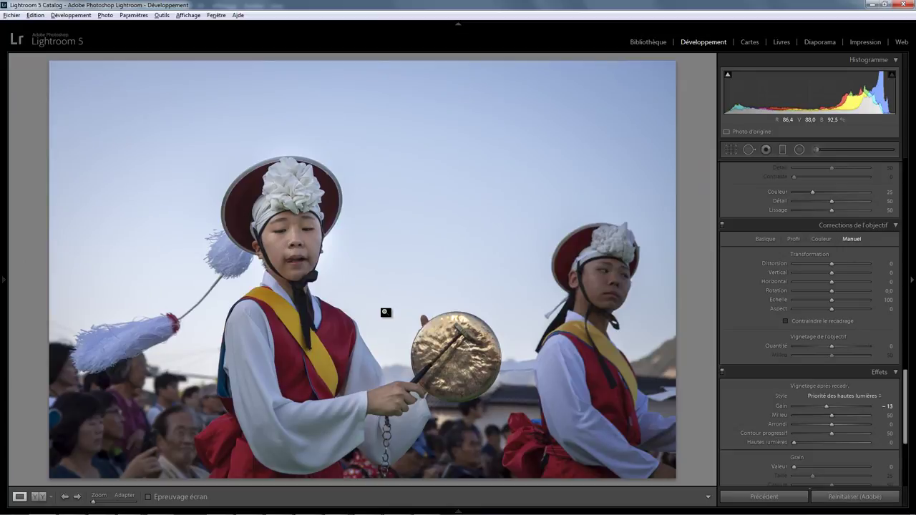
pyautogui.press('\\')
pyautogui.press('\\')
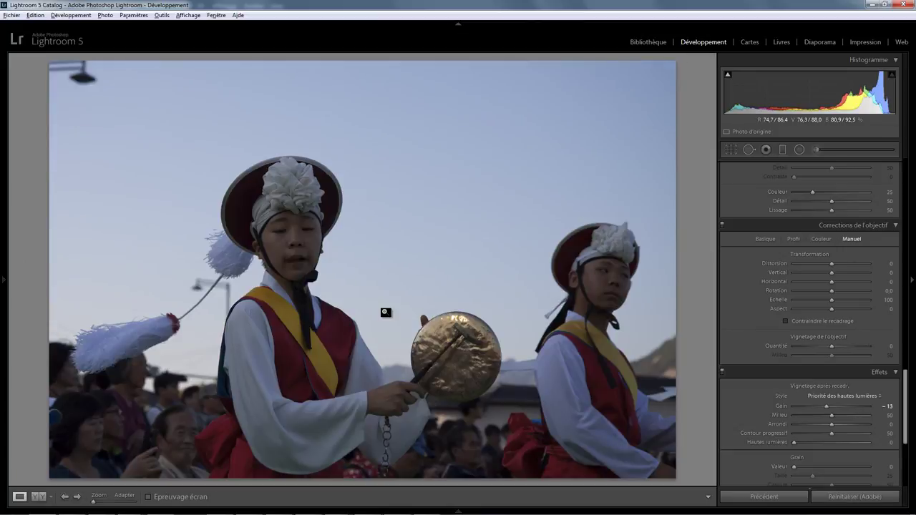
pyautogui.press('\\')
pyautogui.press('\\')
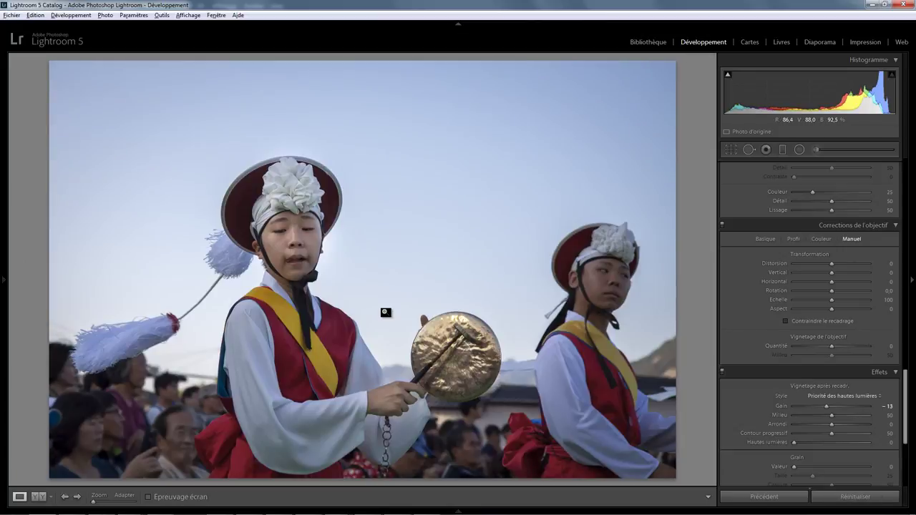